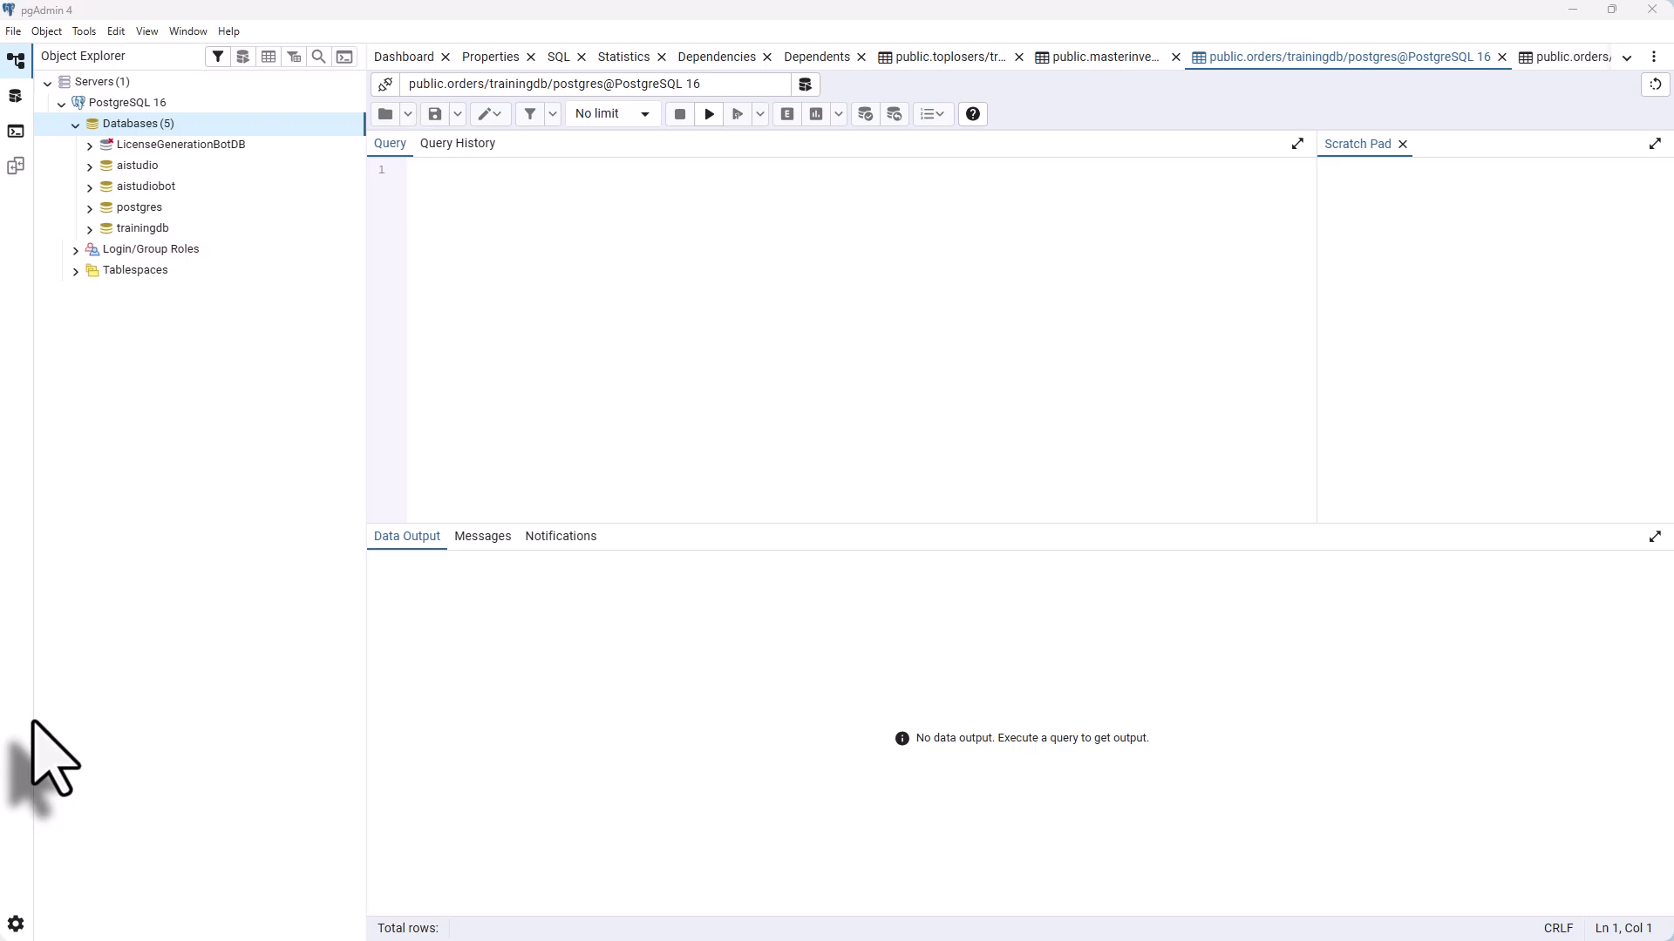
Create a database named vae under Databases on the PostgreSQL 16 server and save it
right_click(155, 123)
mouse_move(332, 135)
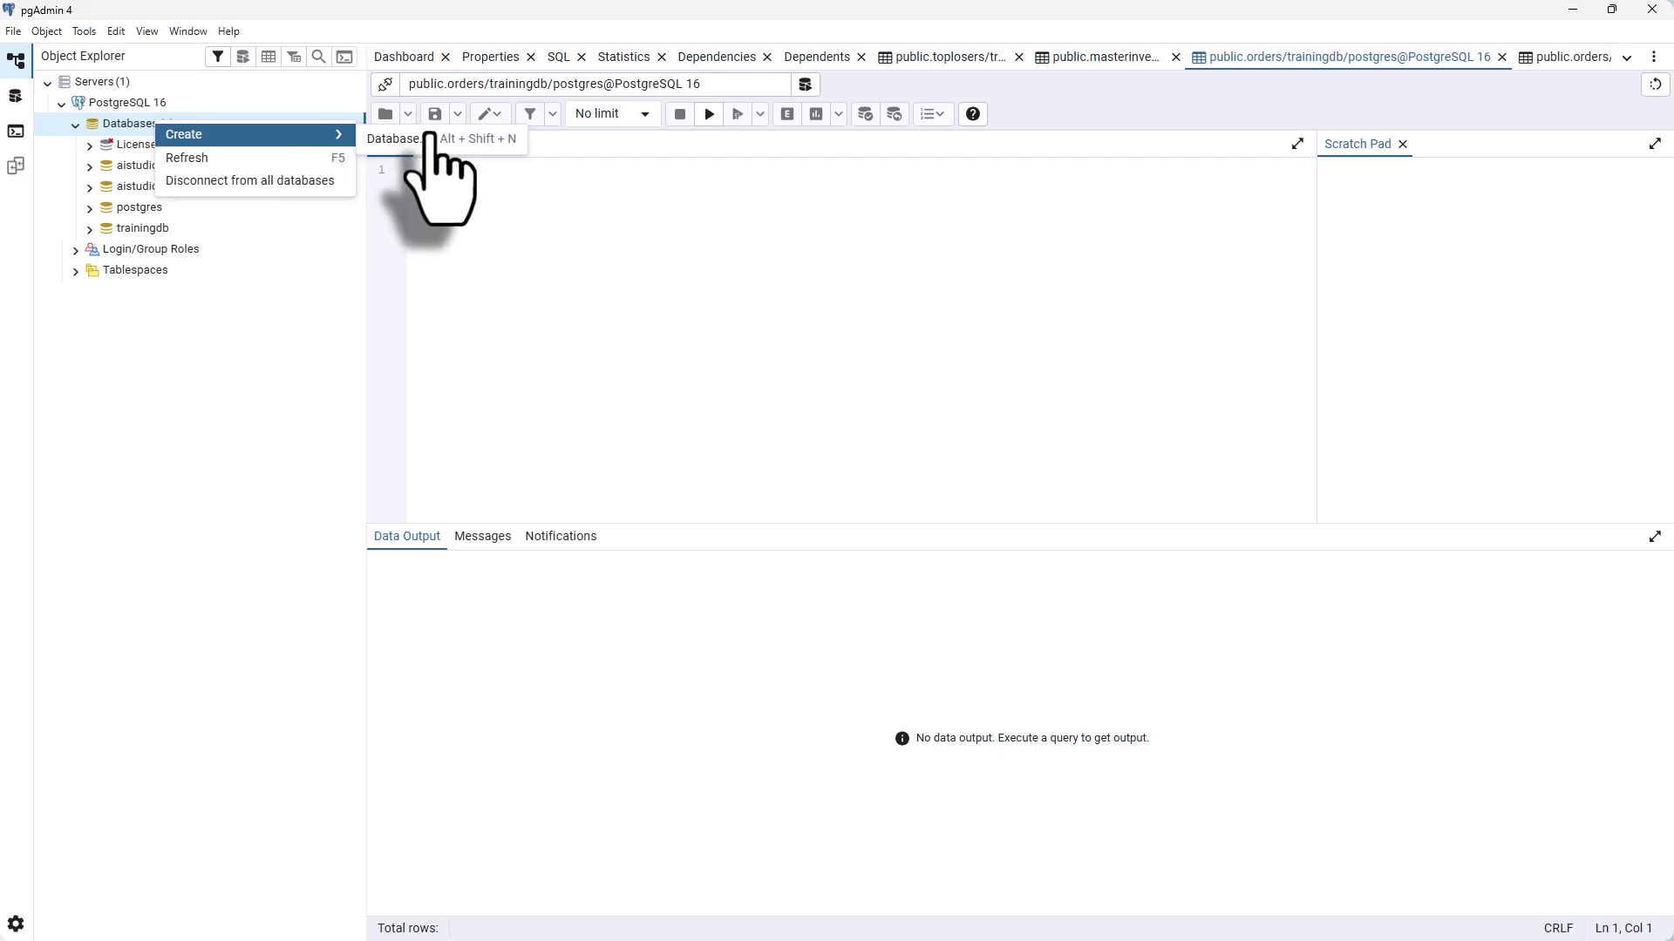
left_click(396, 138)
type("vae")
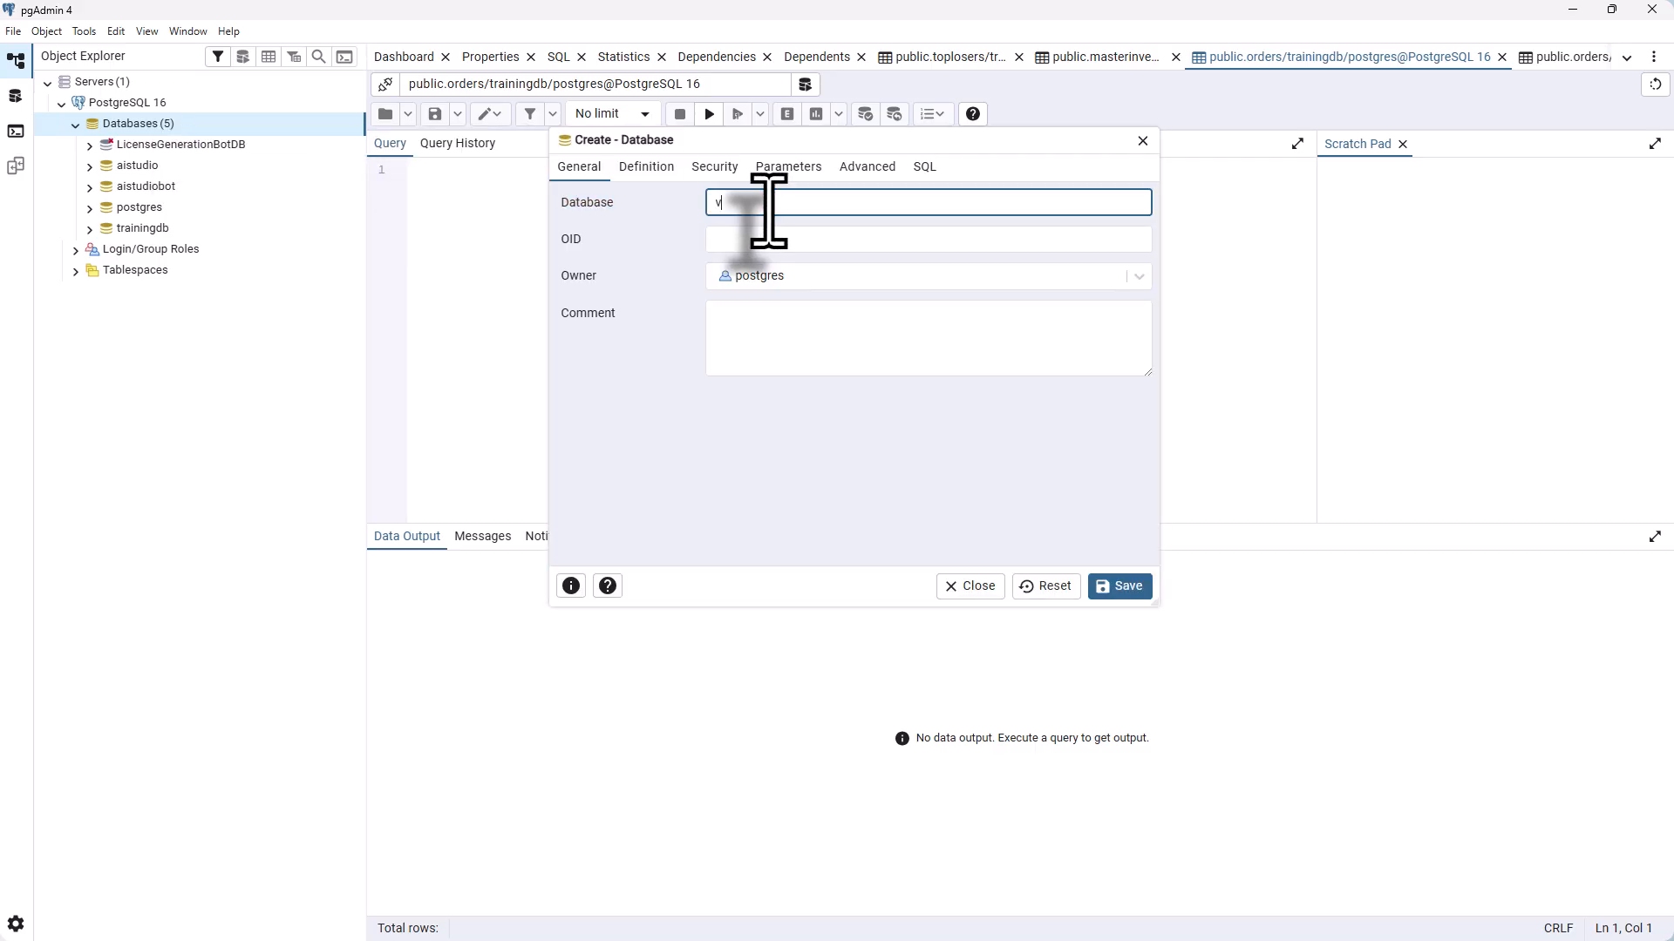
left_click(1131, 585)
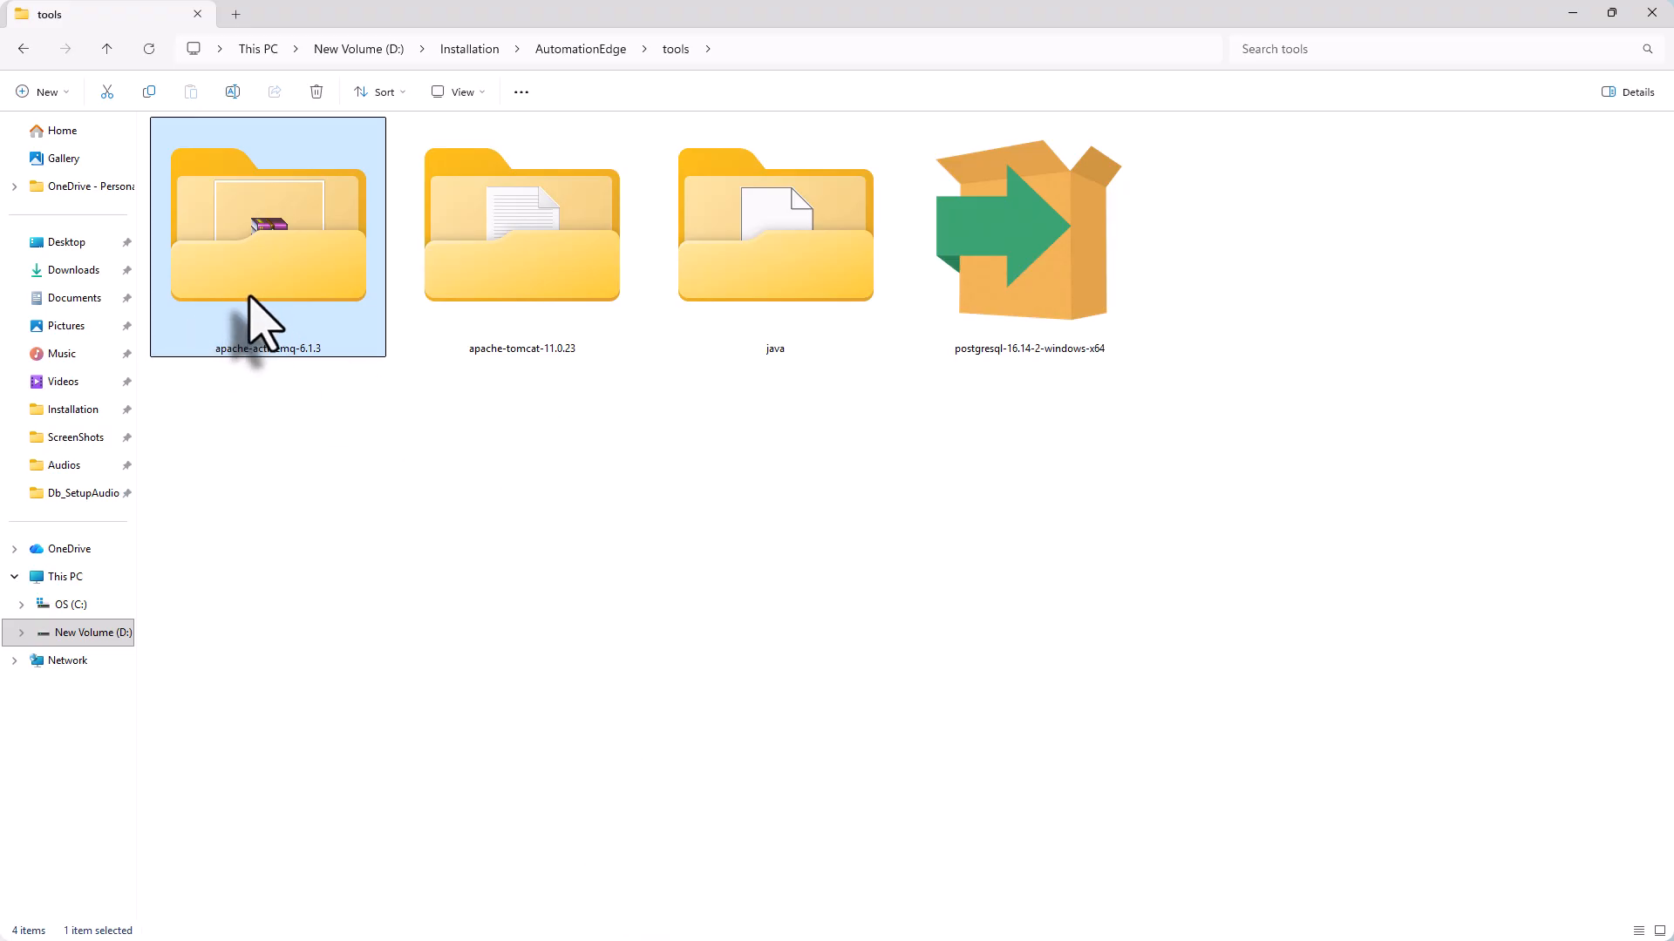
Open a command prompt in apache-activemq-6.1.3\bin\win64 and enter InstallService.bat
double_click(251, 297)
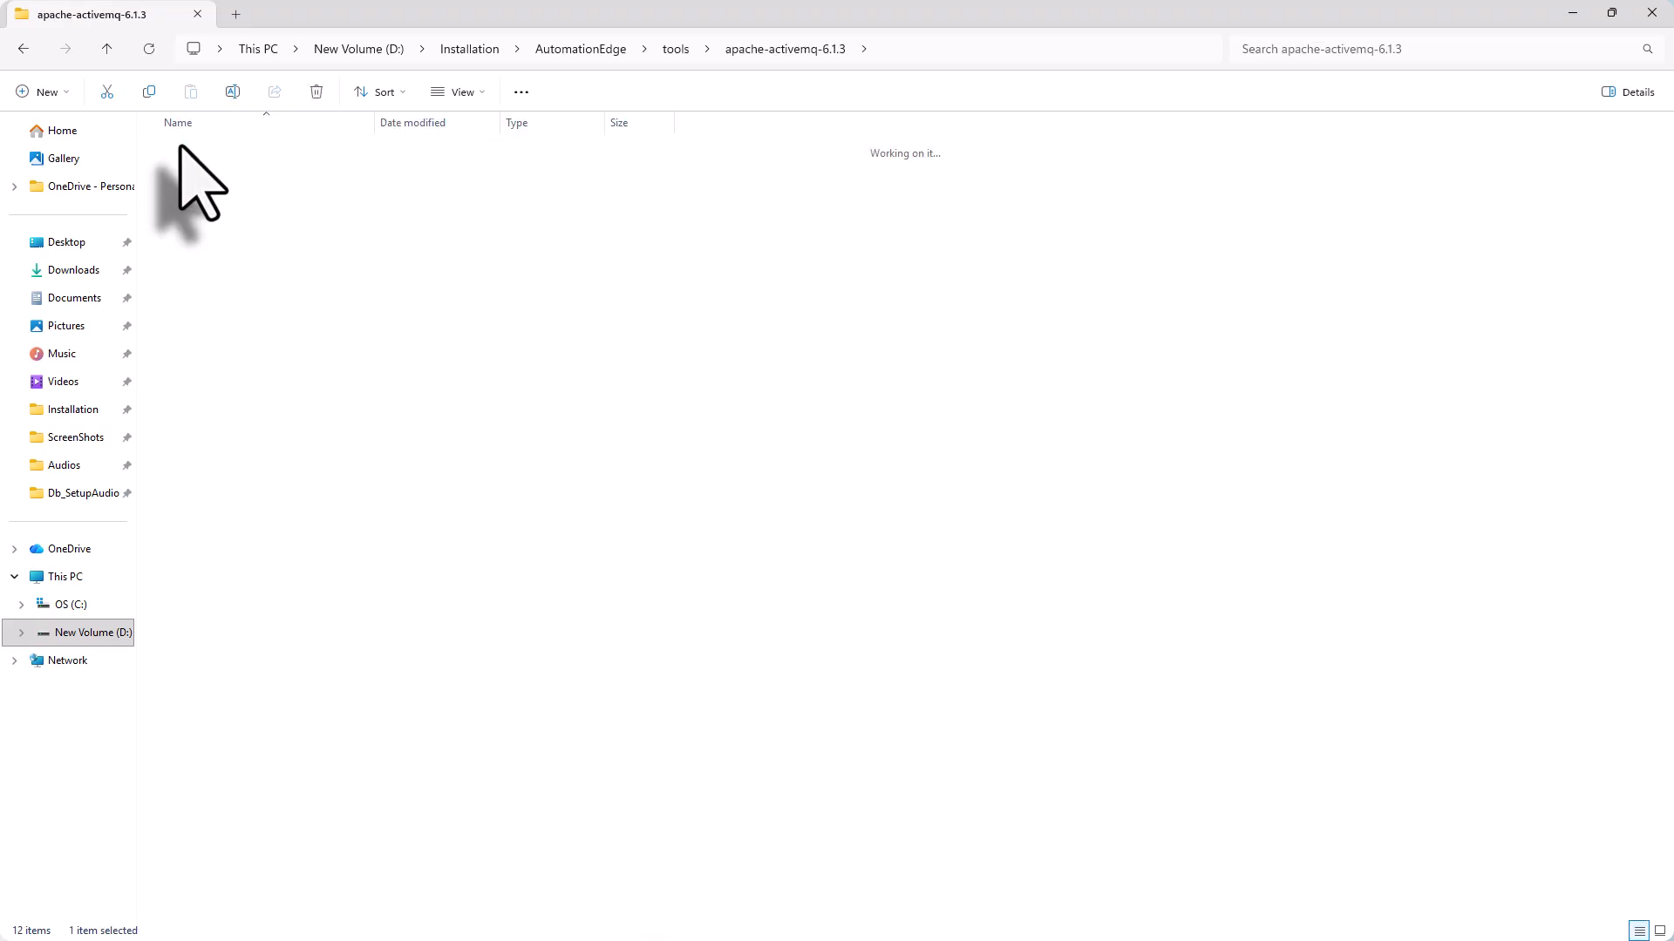
double_click(181, 149)
double_click(193, 150)
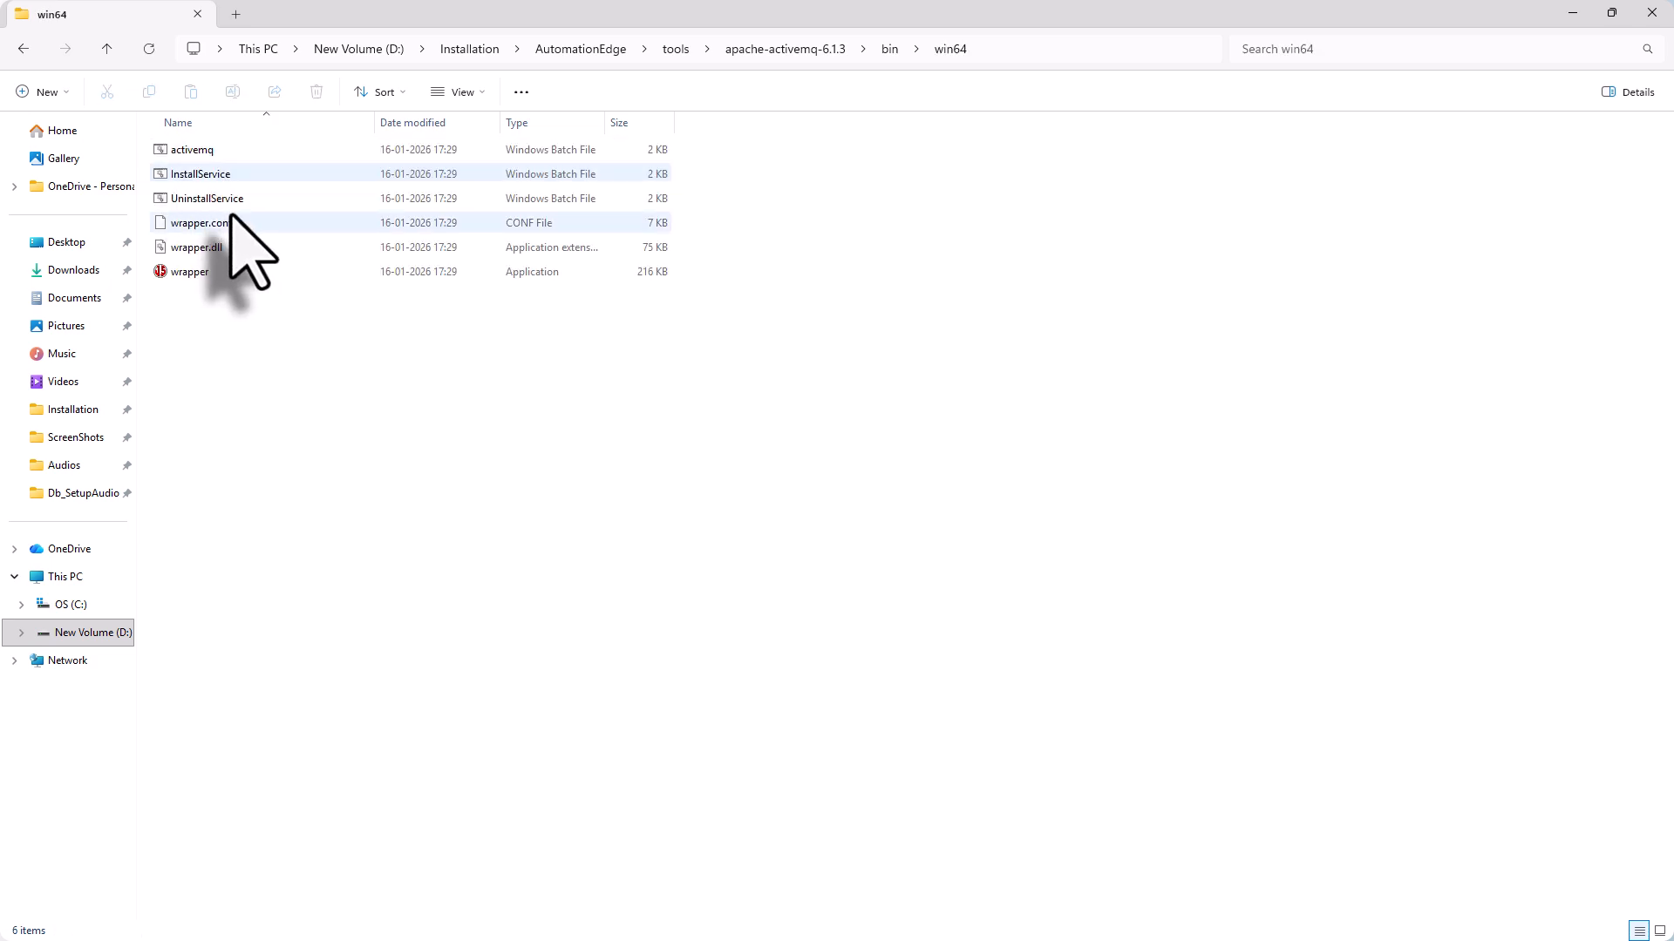
left_click(1031, 50)
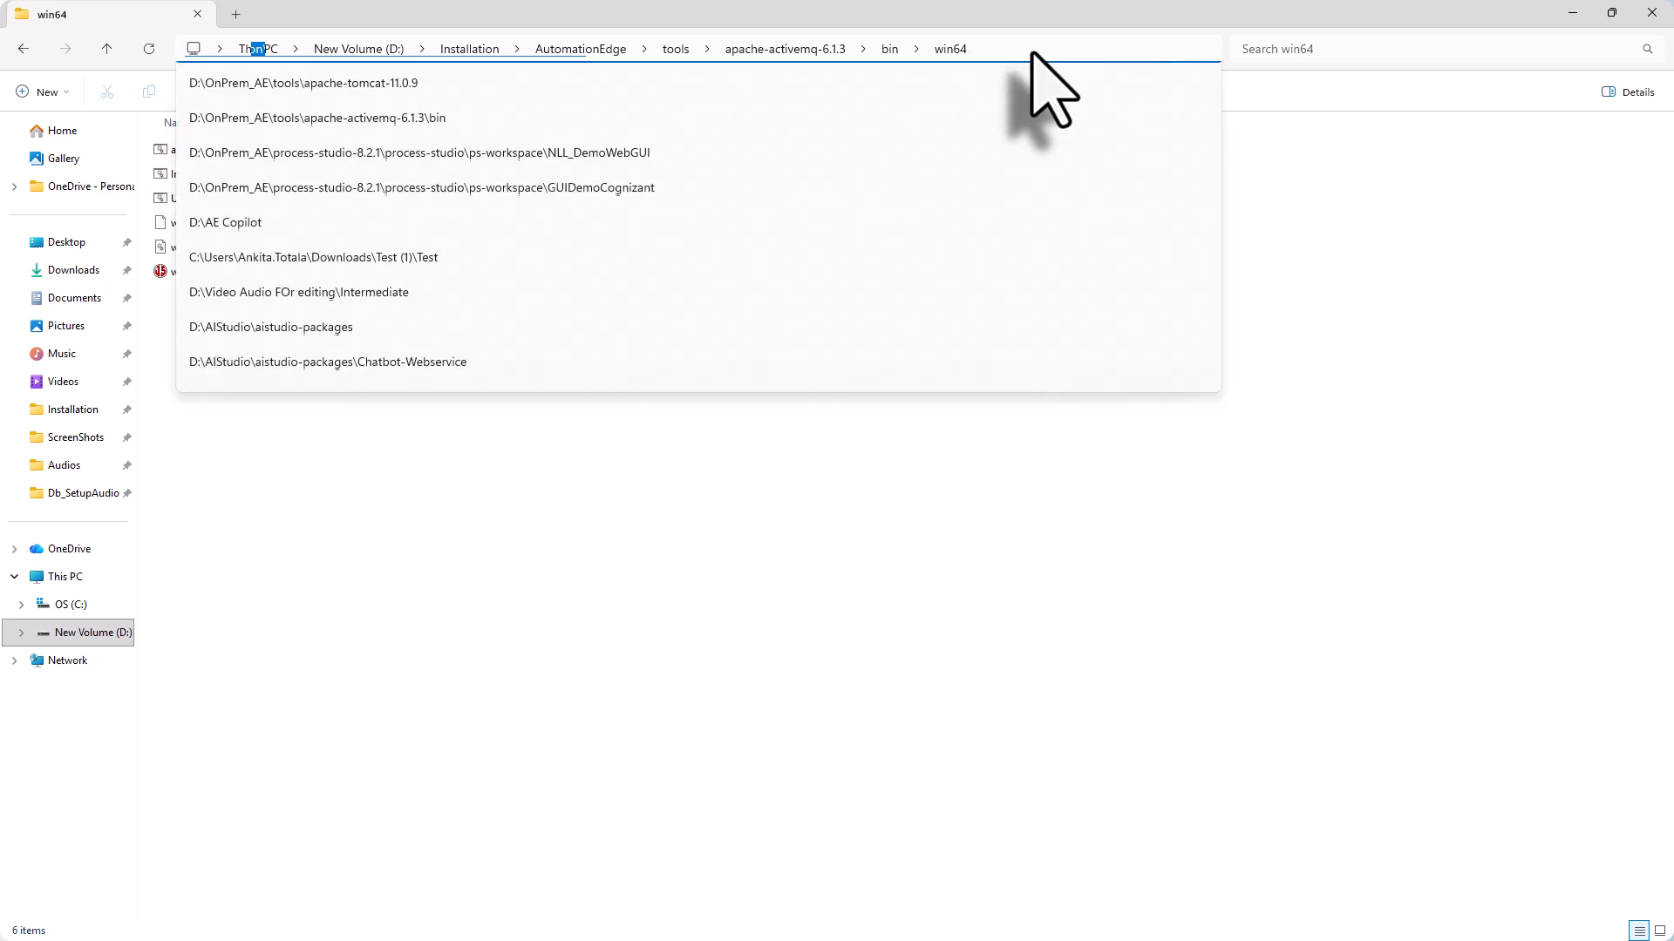
type("cmd")
key("Return")
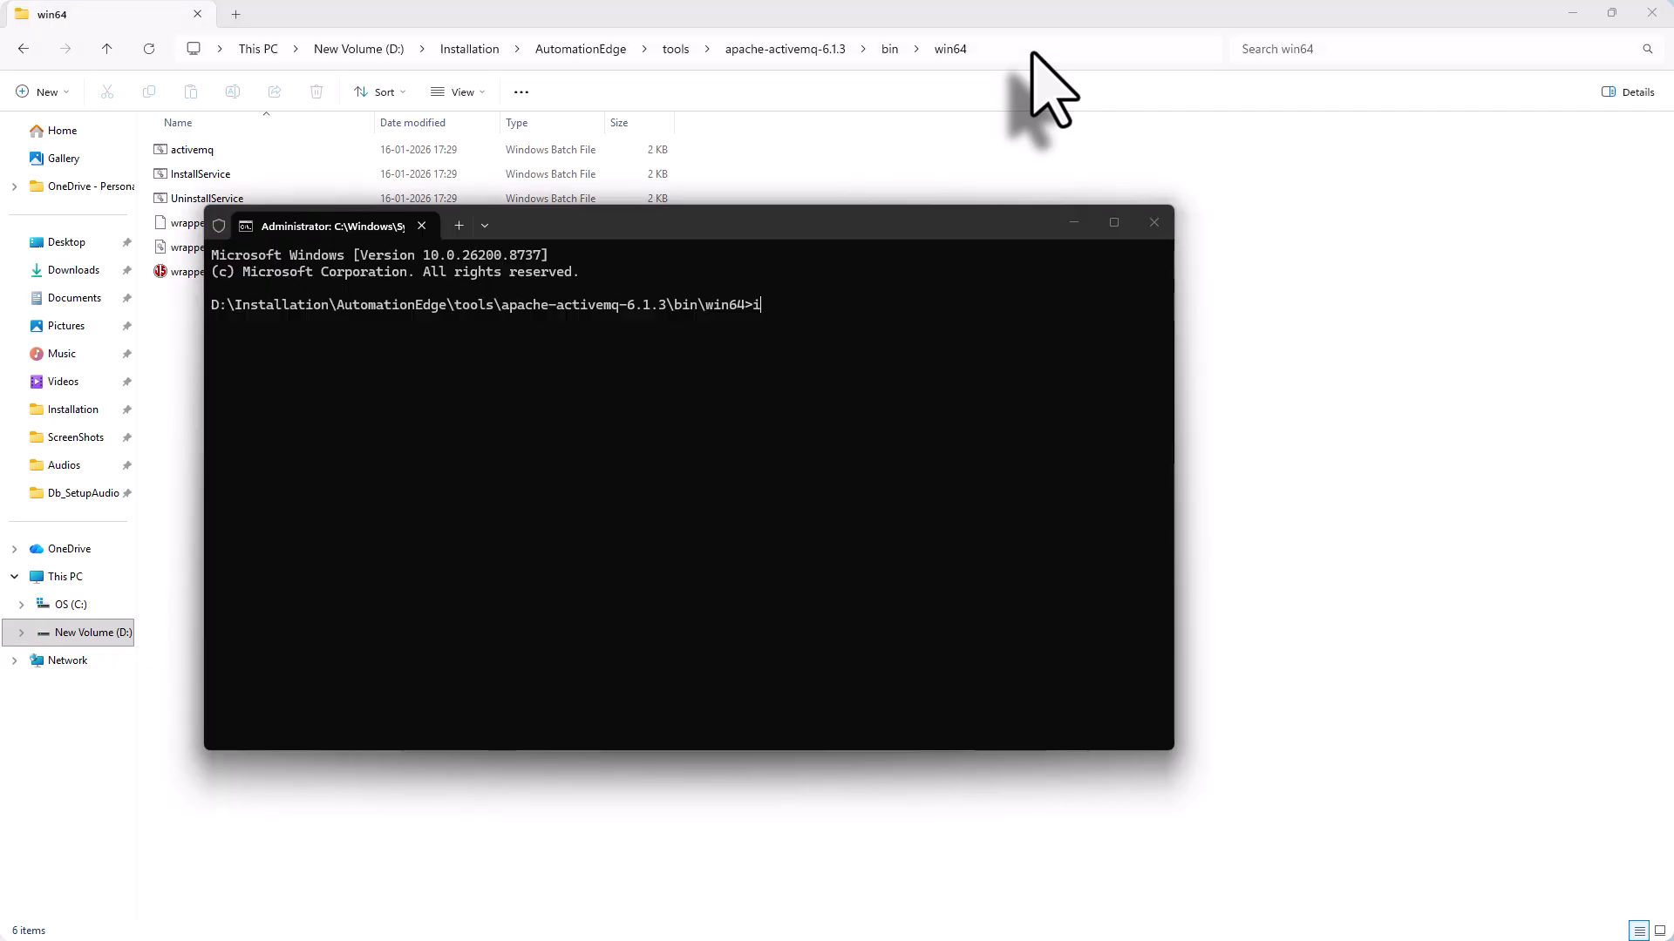
type("InstallService.bat")
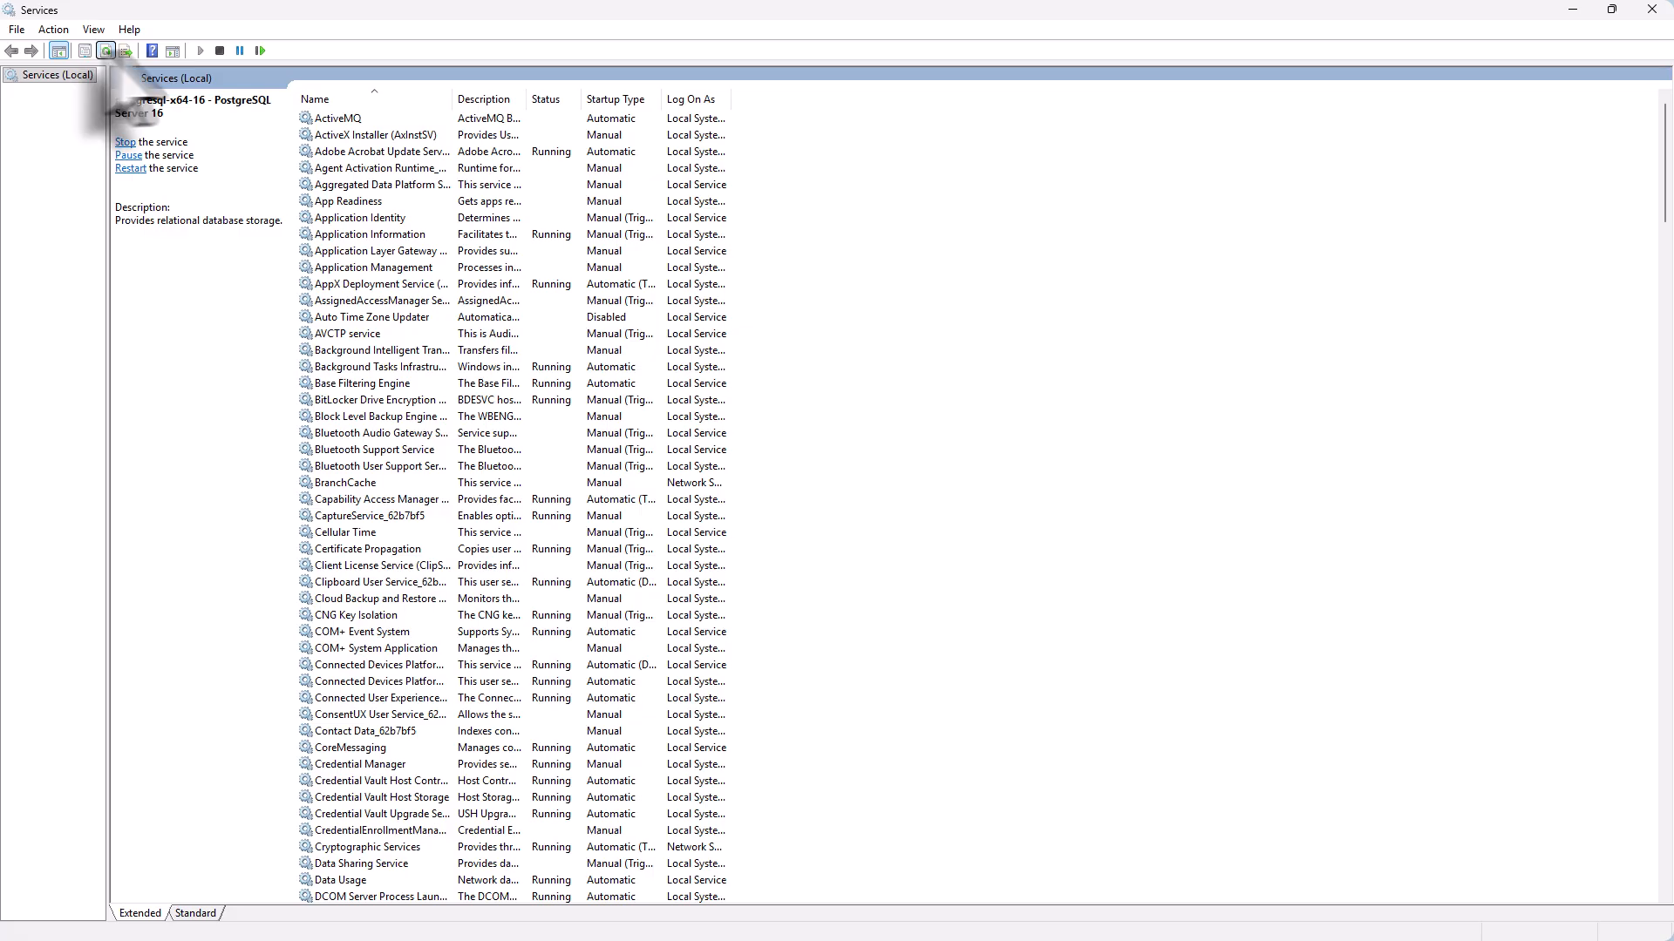
Select the ActiveMQ service in Services and start it
left_click(344, 119)
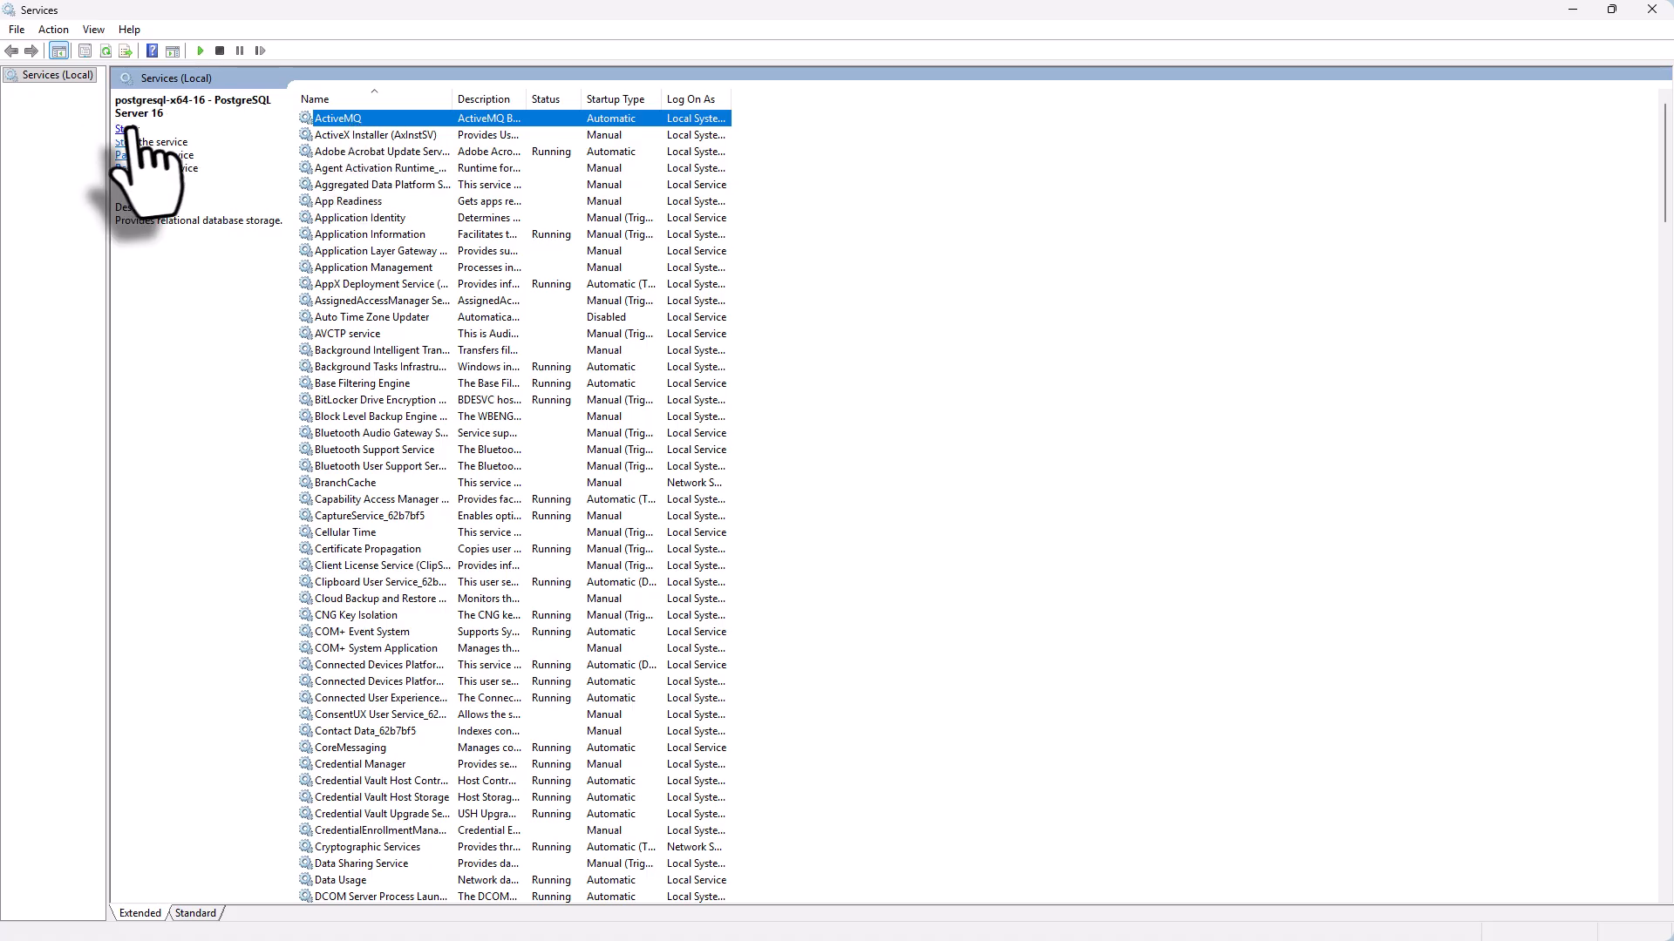
left_click(127, 130)
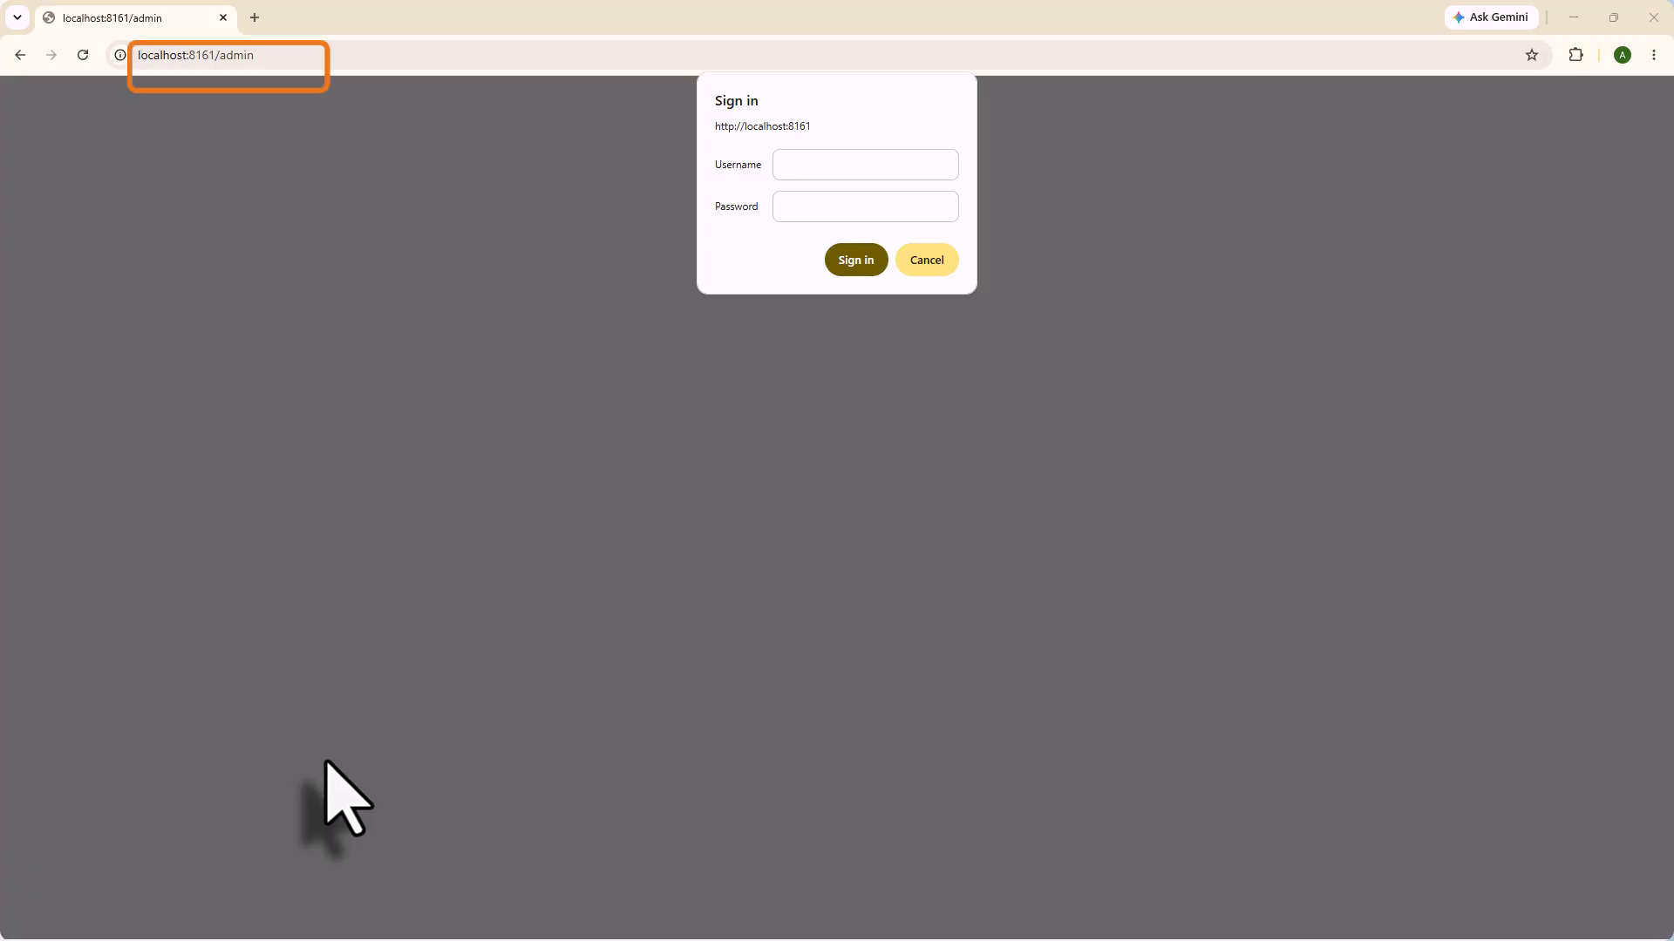
Sign in to the ActiveMQ Web Console with the admin username and its password
left_click(844, 164)
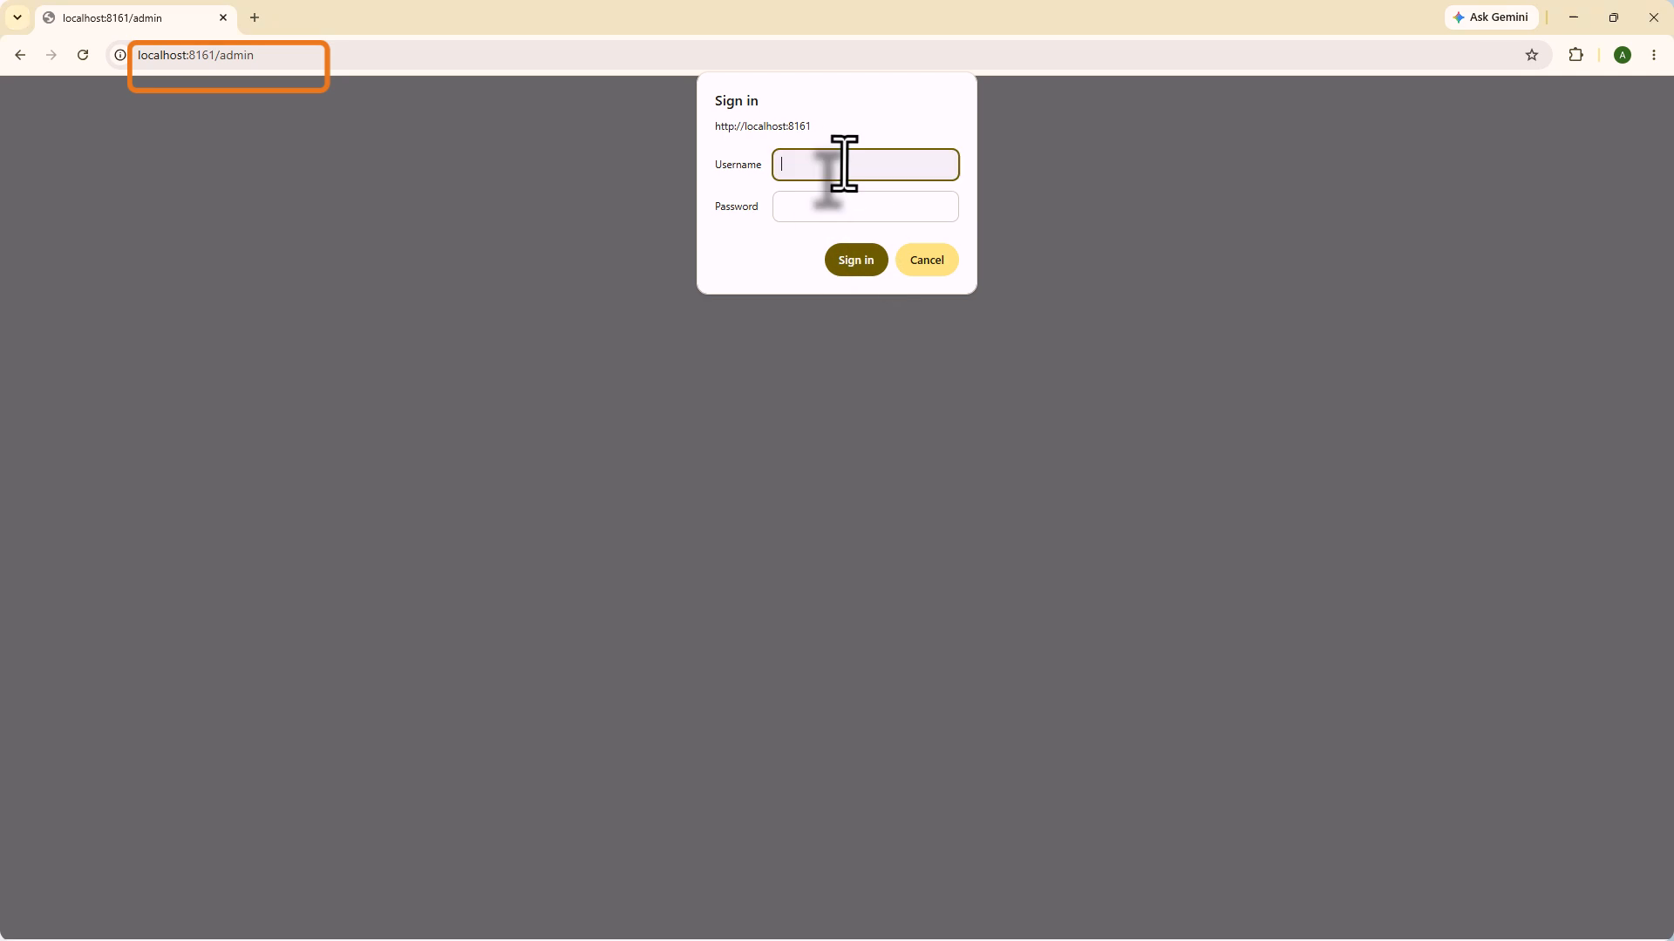
type("admin")
key("Tab")
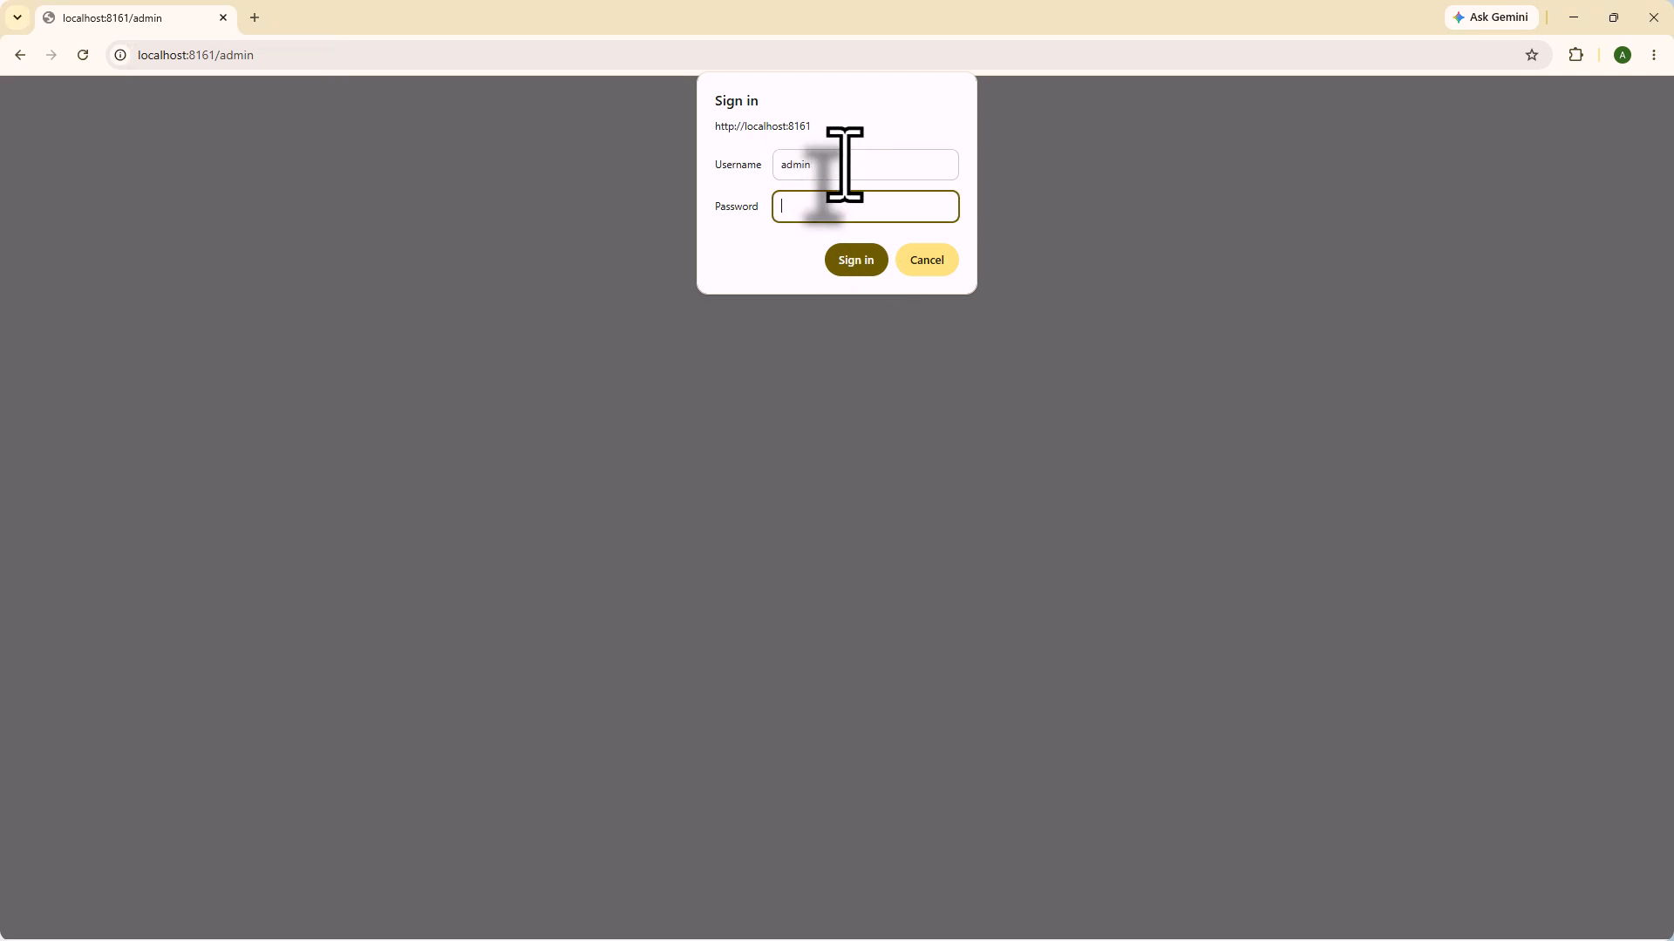
type("adm")
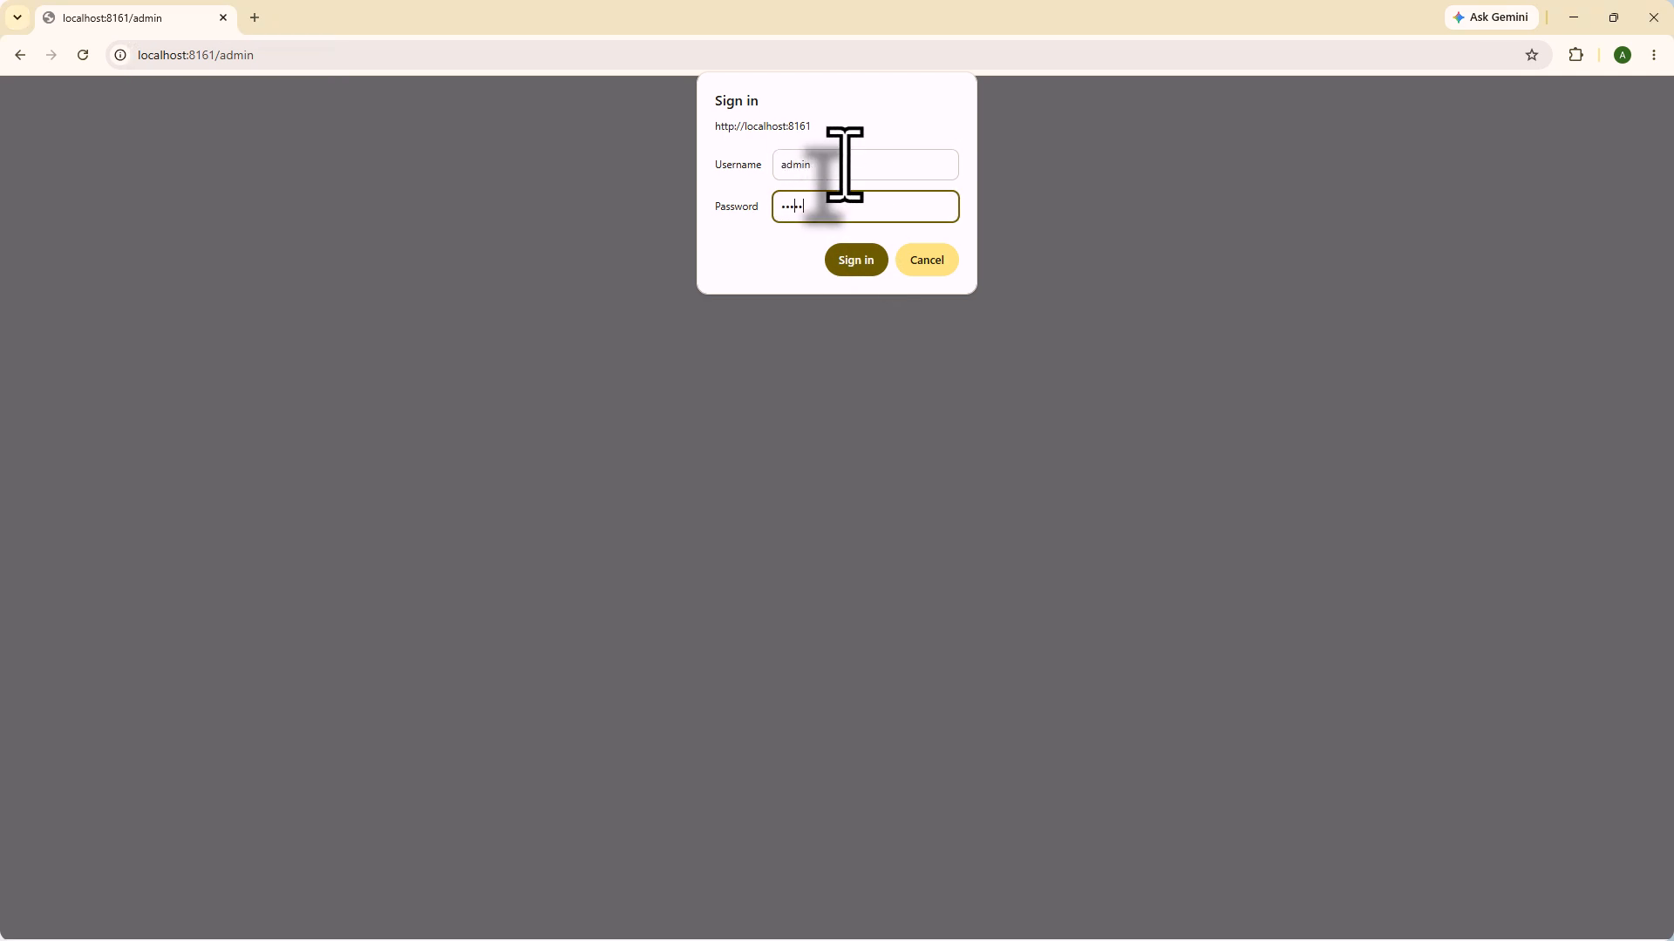
left_click(855, 260)
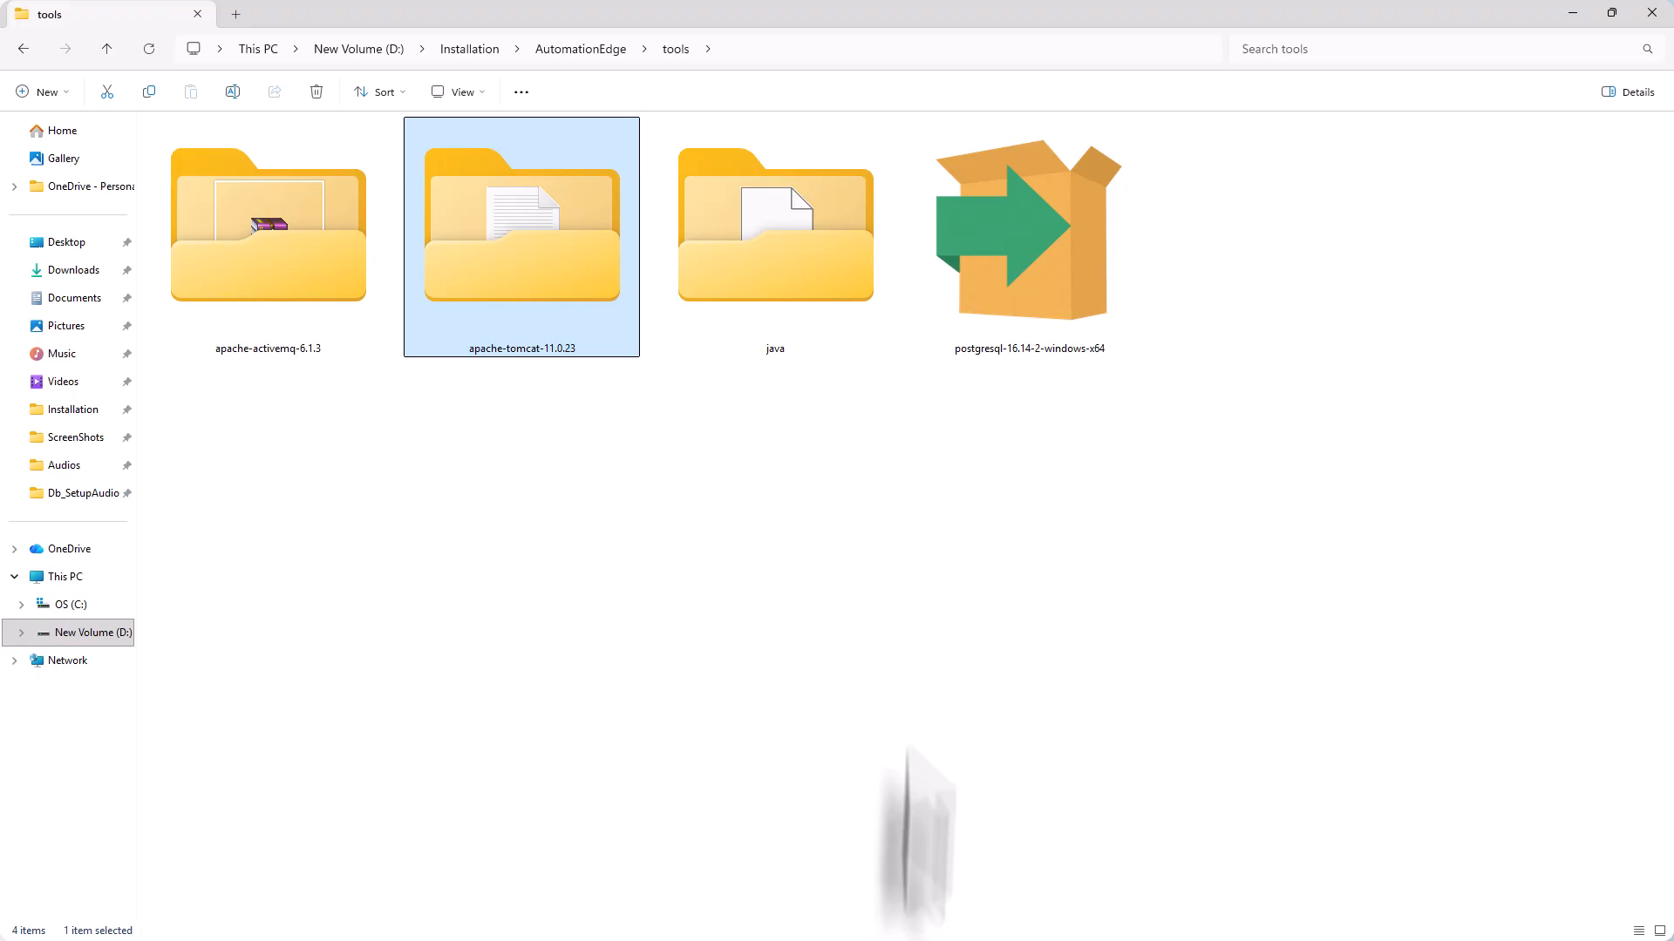
Delete all five default app folders from apache-tomcat-11.0.23\webapps
double_click(497, 252)
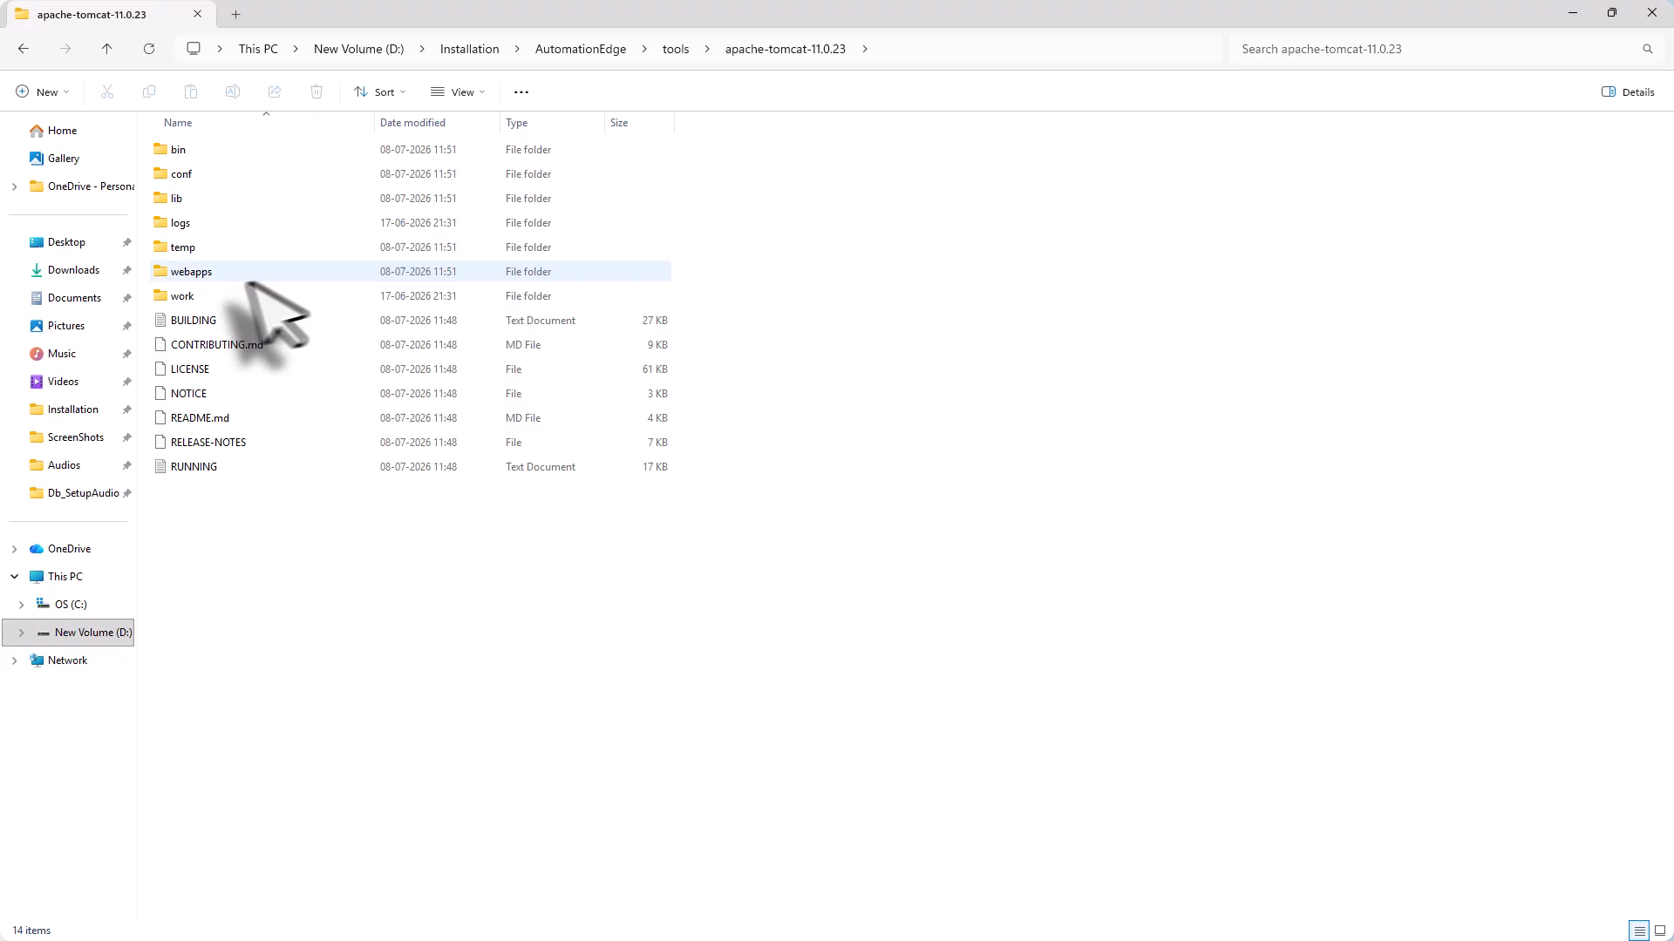
left_click(180, 272)
double_click(181, 272)
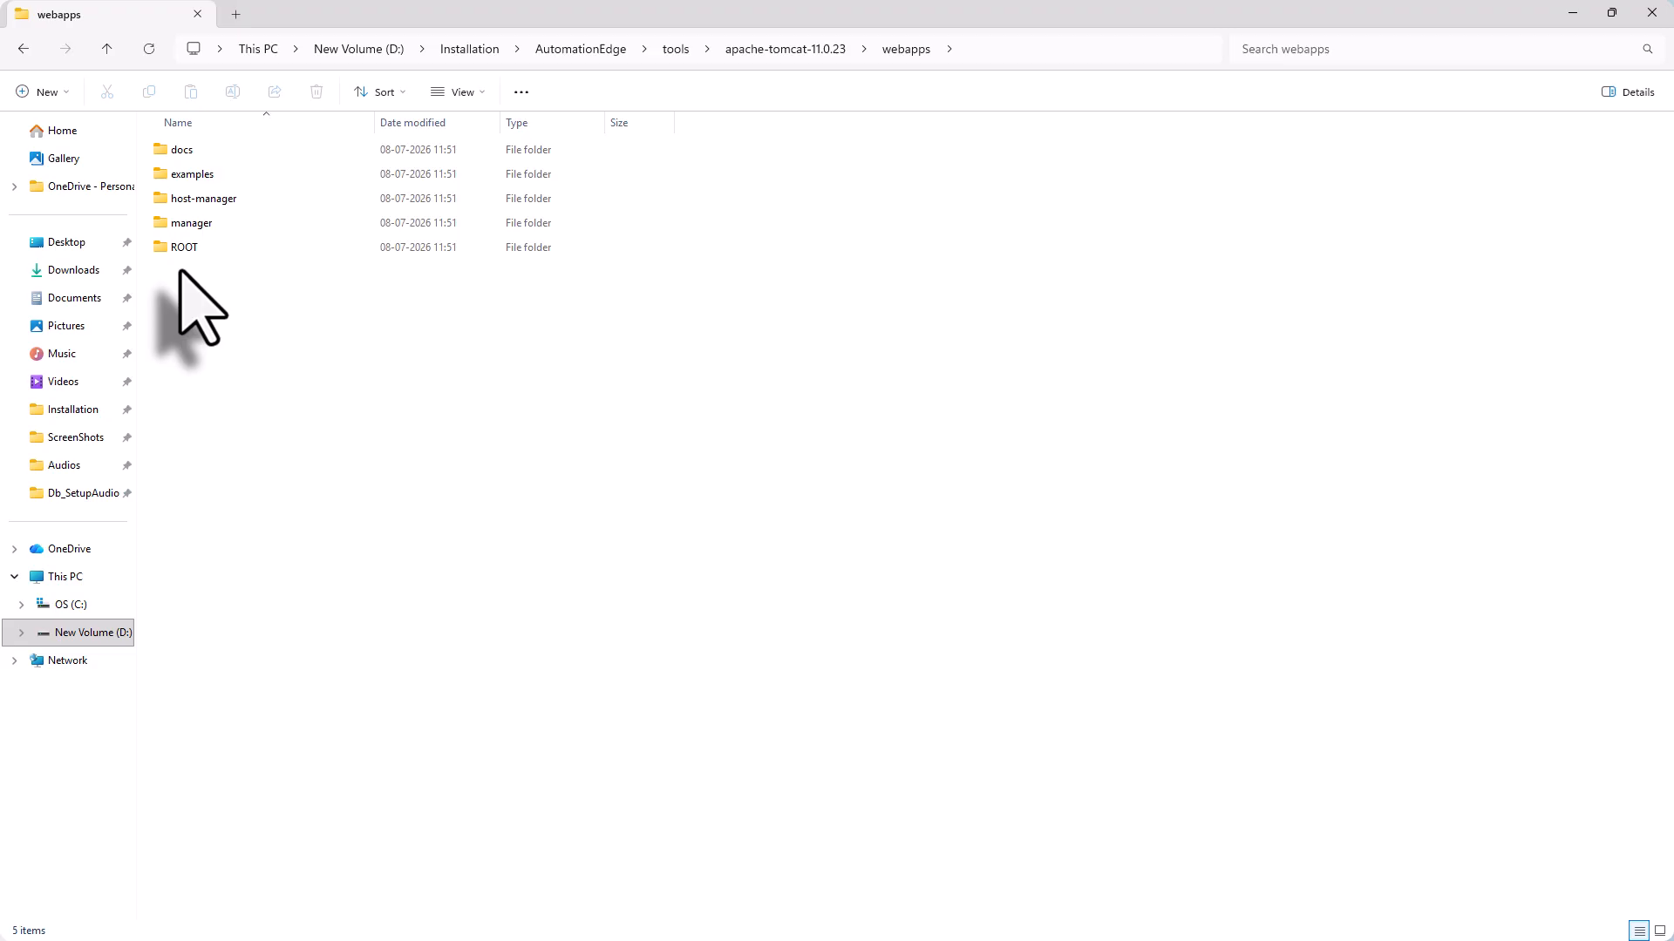
key("ctrl+a")
key("Delete")
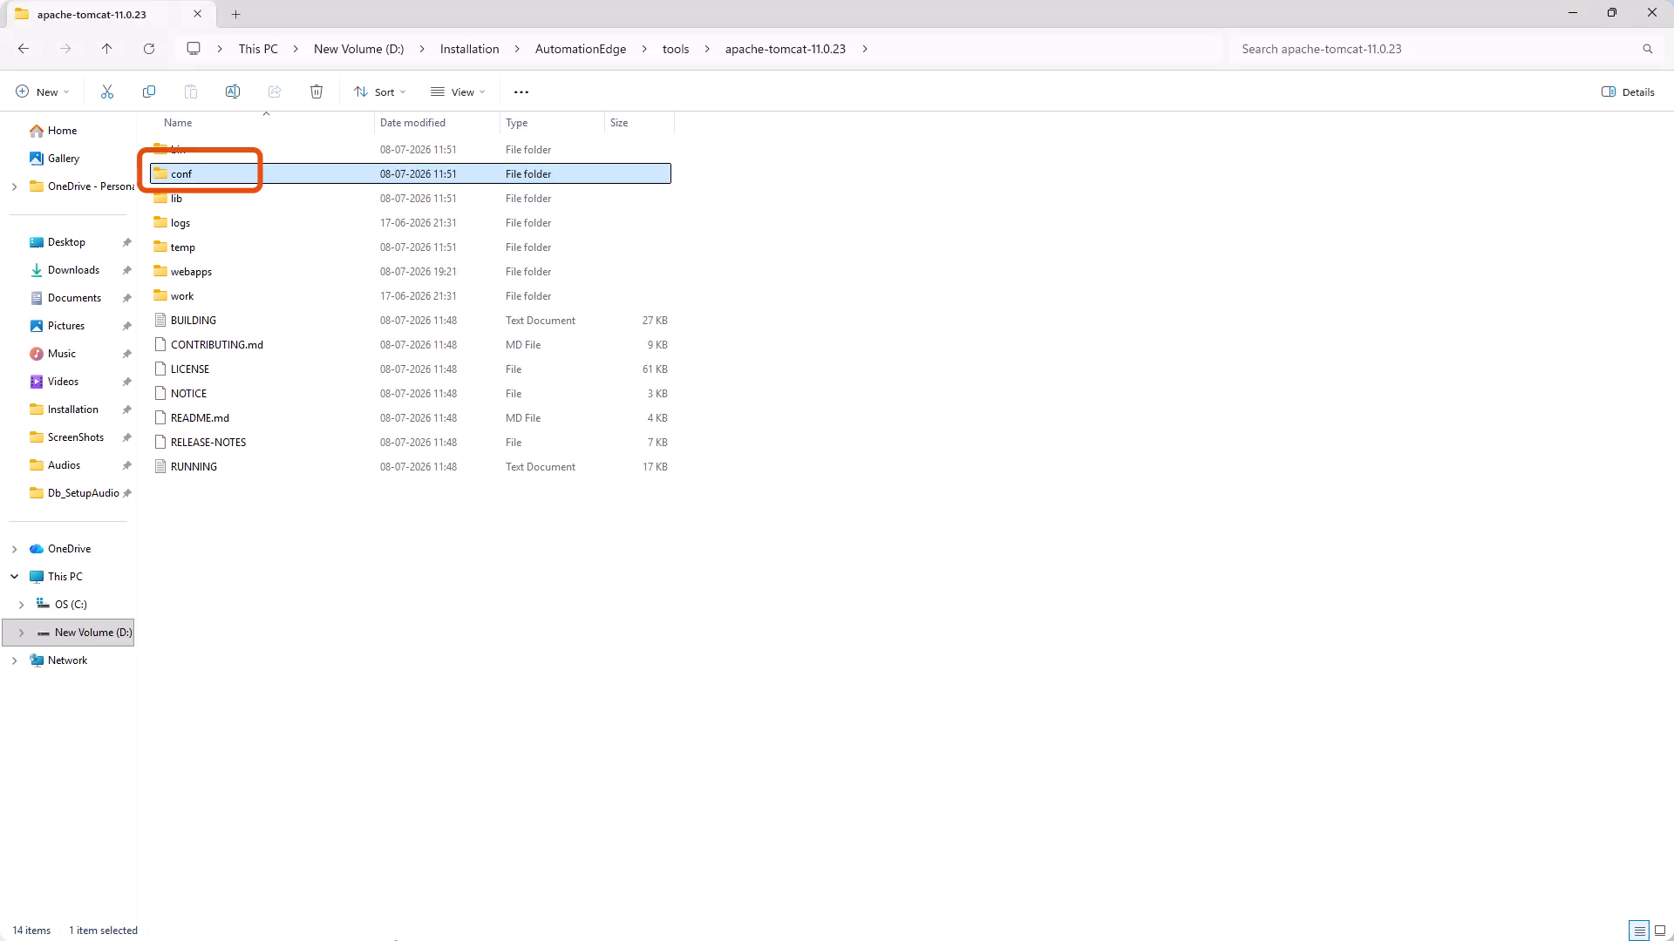
Open conf\logging.properties from the Tomcat folder for editing
double_click(197, 175)
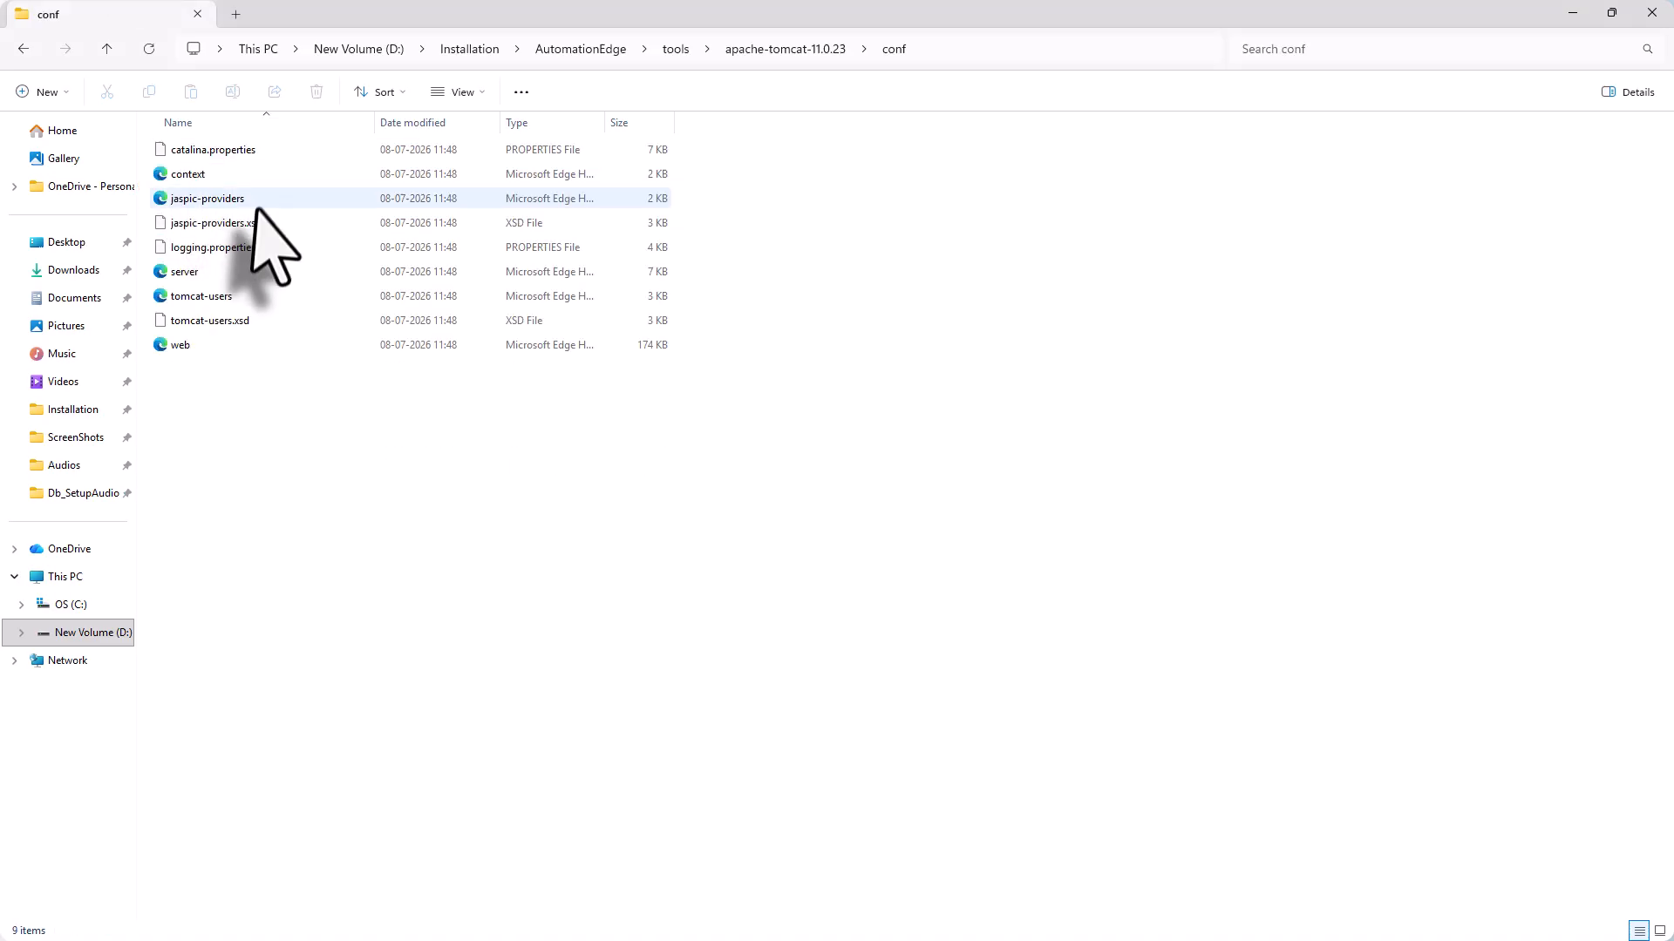
left_click(217, 253)
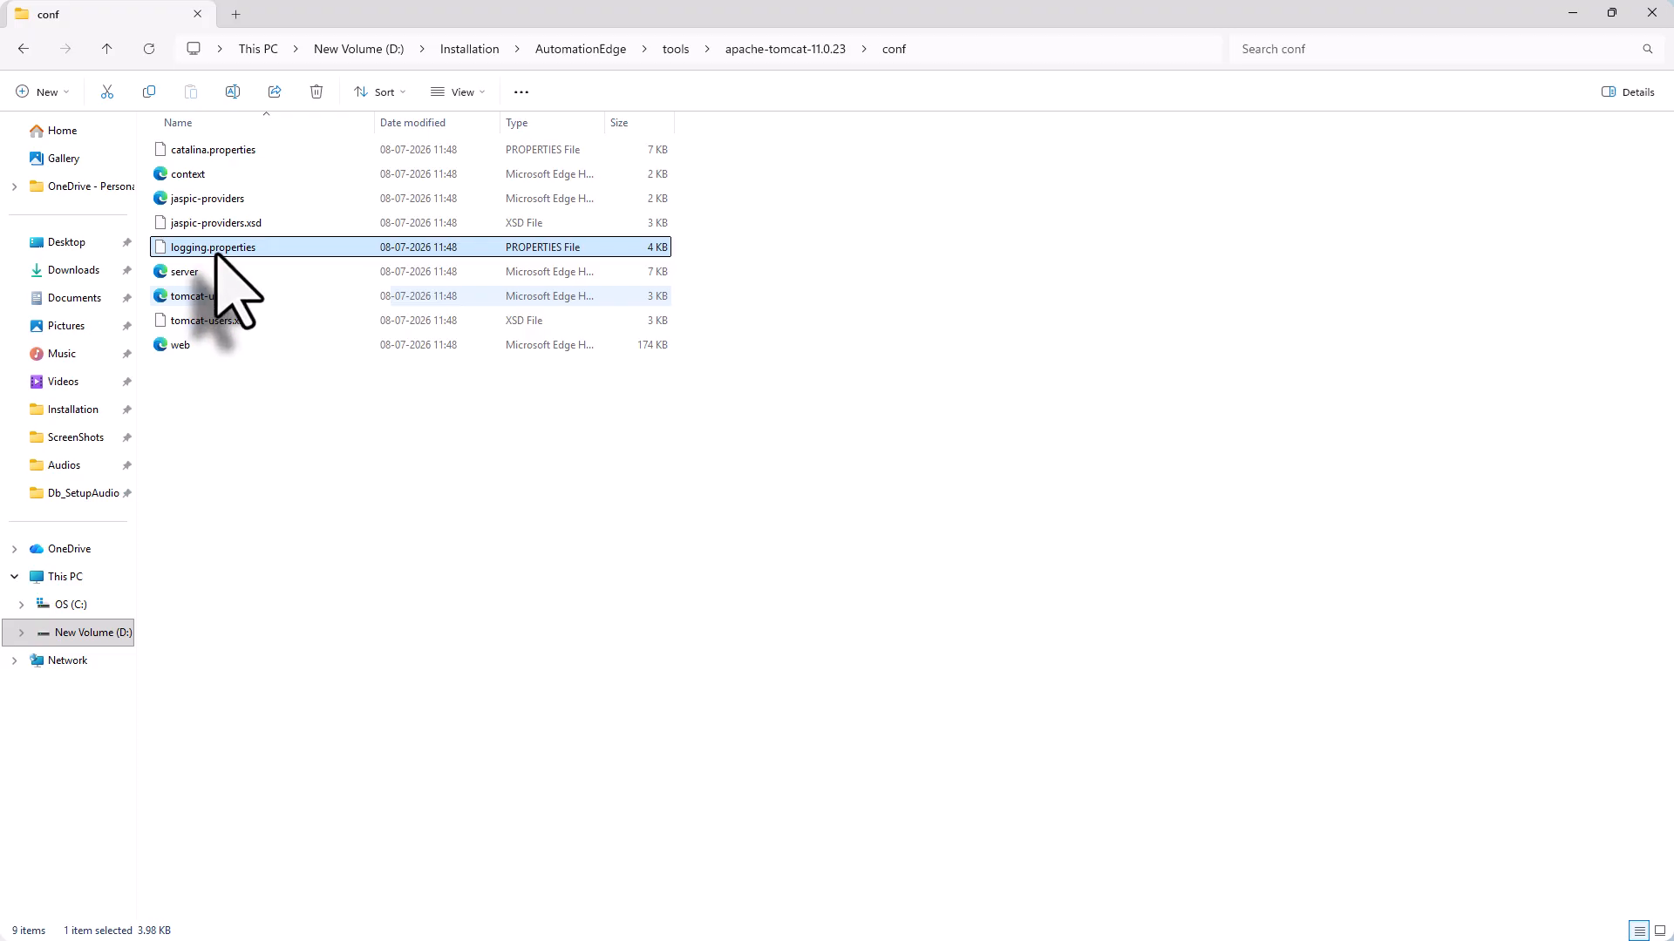
double_click(216, 249)
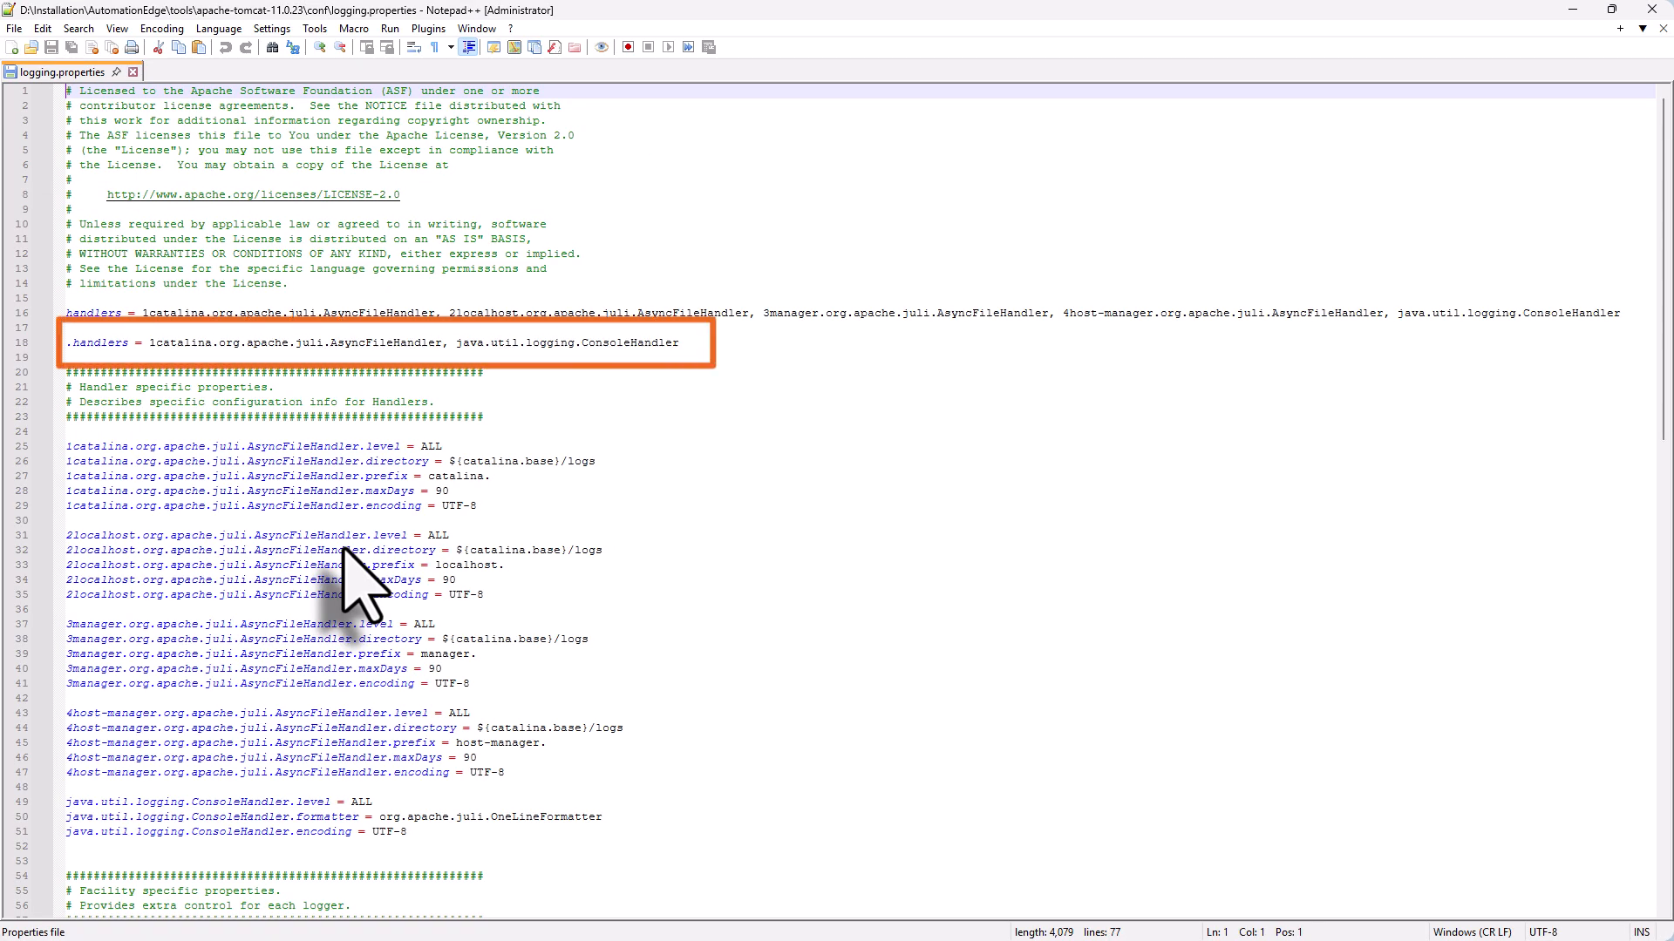
Remove java.util.logging.ConsoleHandler and its comma from the .handlers line 18
left_click_drag(455, 343, 688, 343)
key("BackSpace")
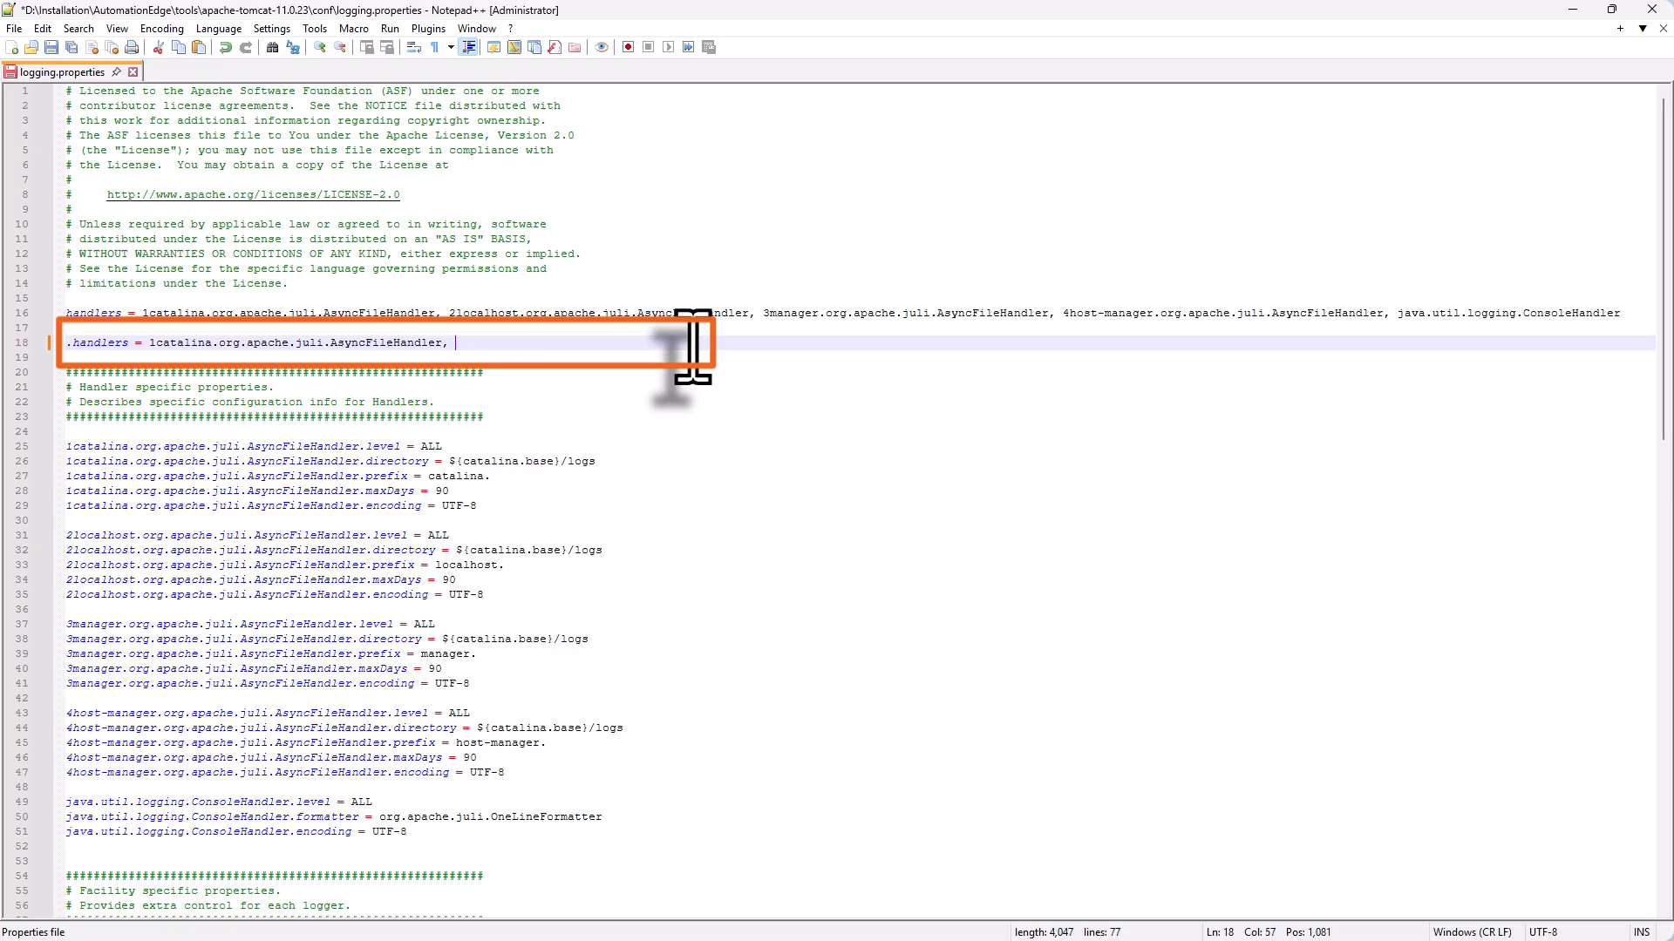
key("BackSpace")
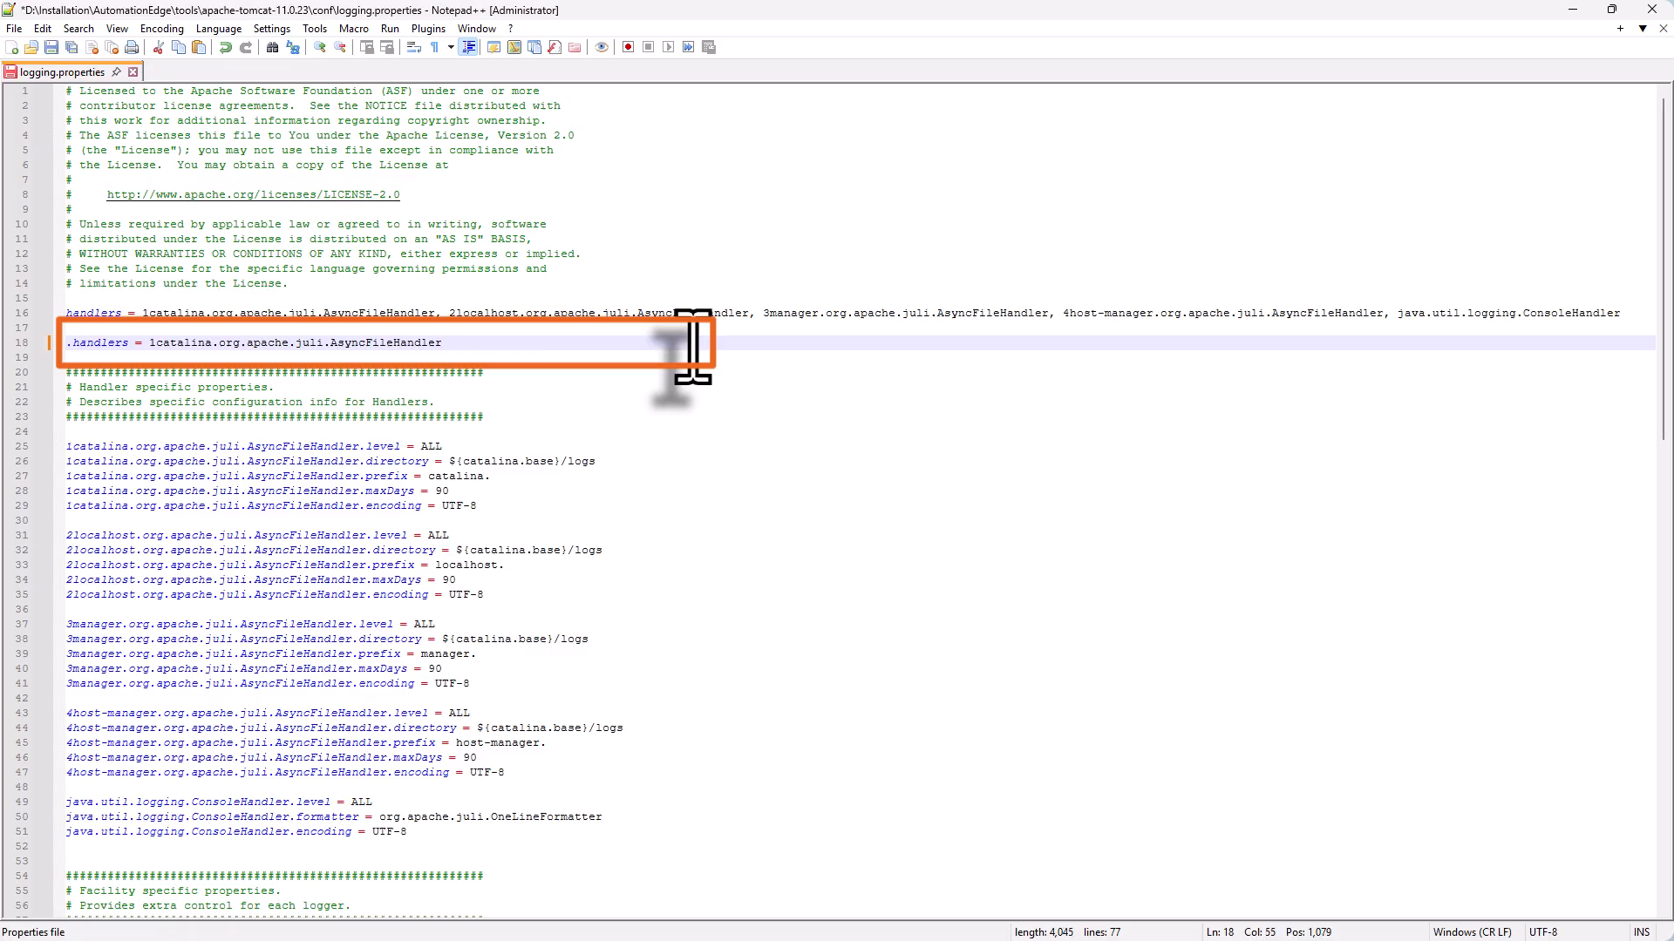
Change the 1catalina handler level on line 25 from ALL to FINE
left_click(454, 446)
key("BackSpace")
key("BackSpace")
key("BackSpace")
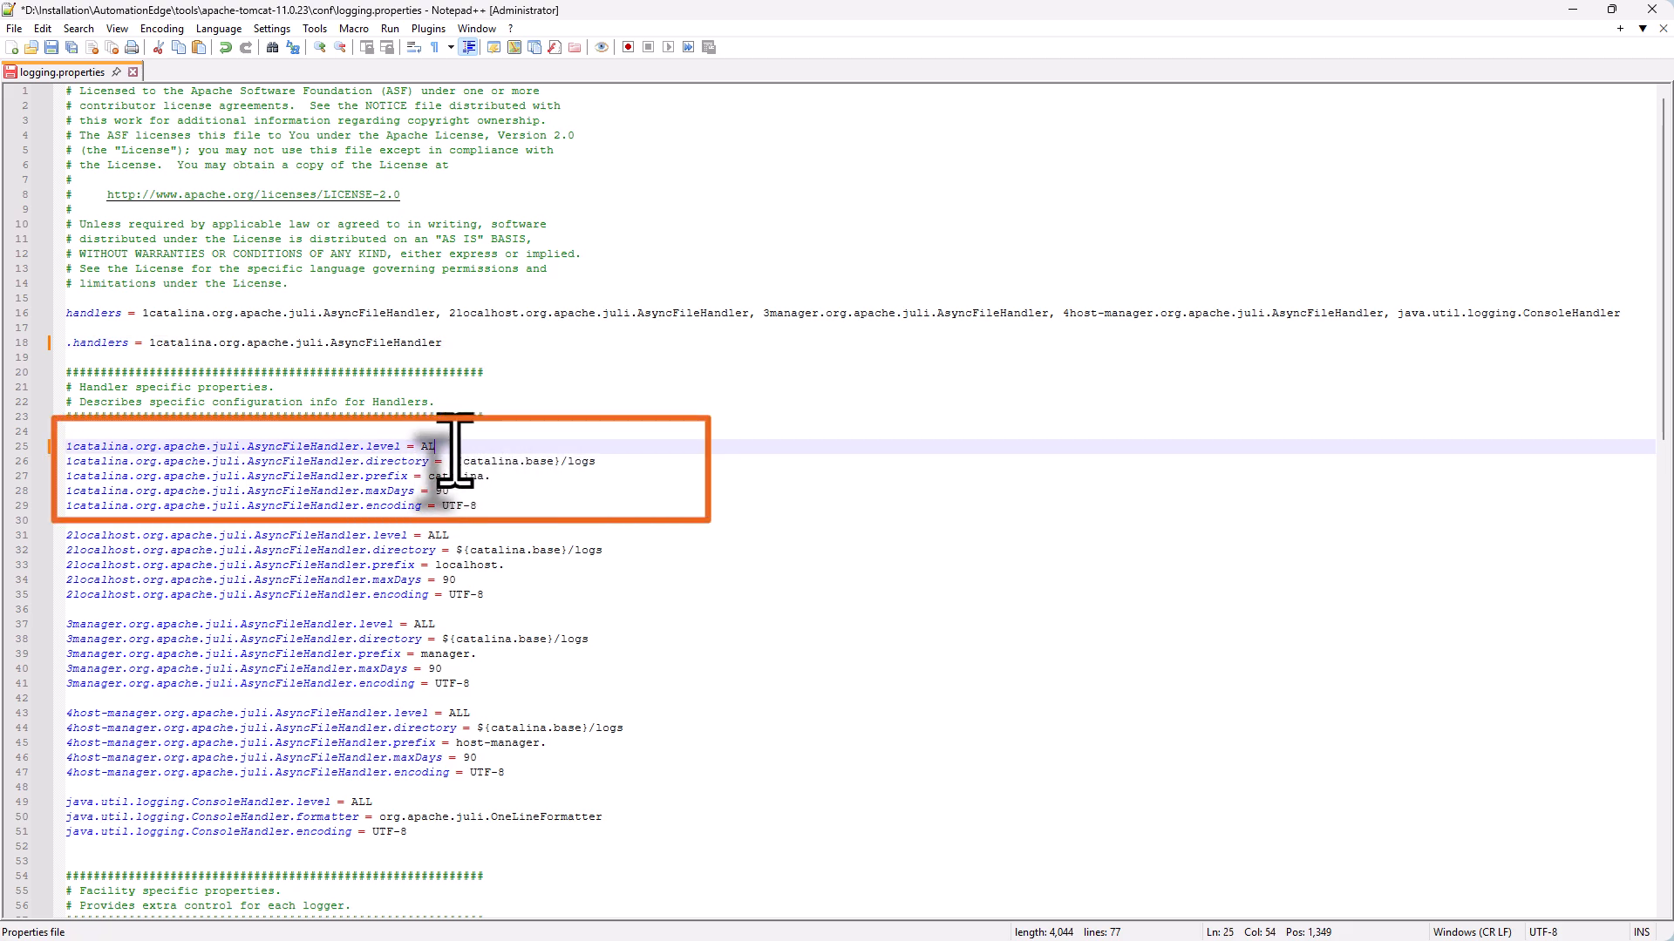
type("FINE")
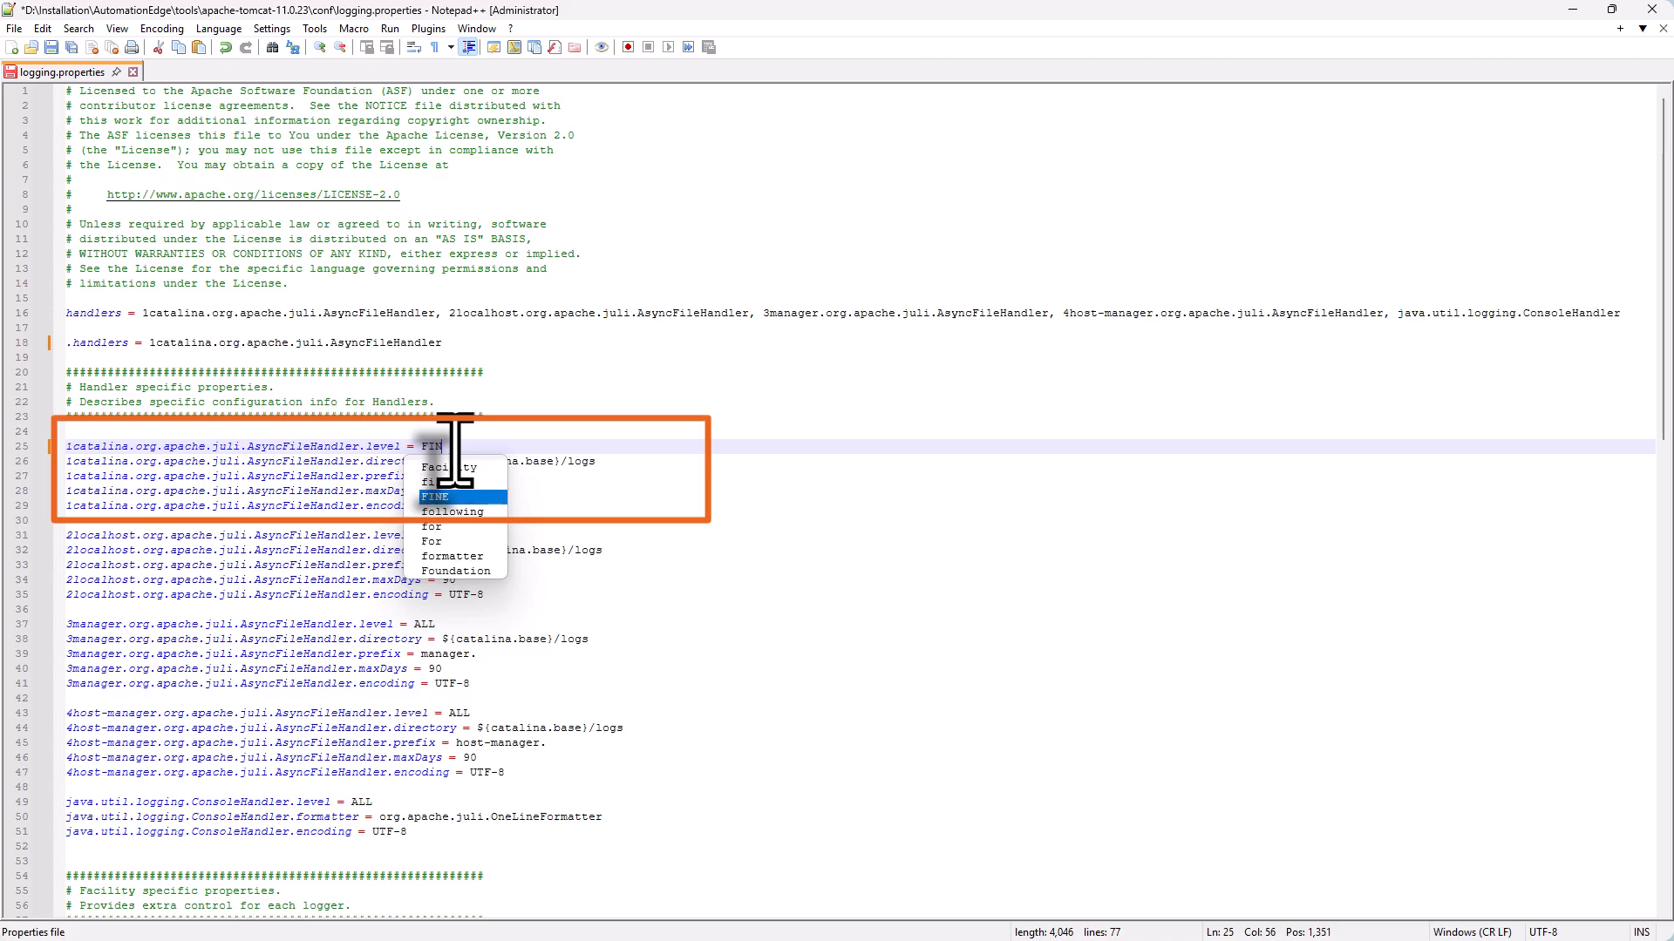
double_click(442, 498)
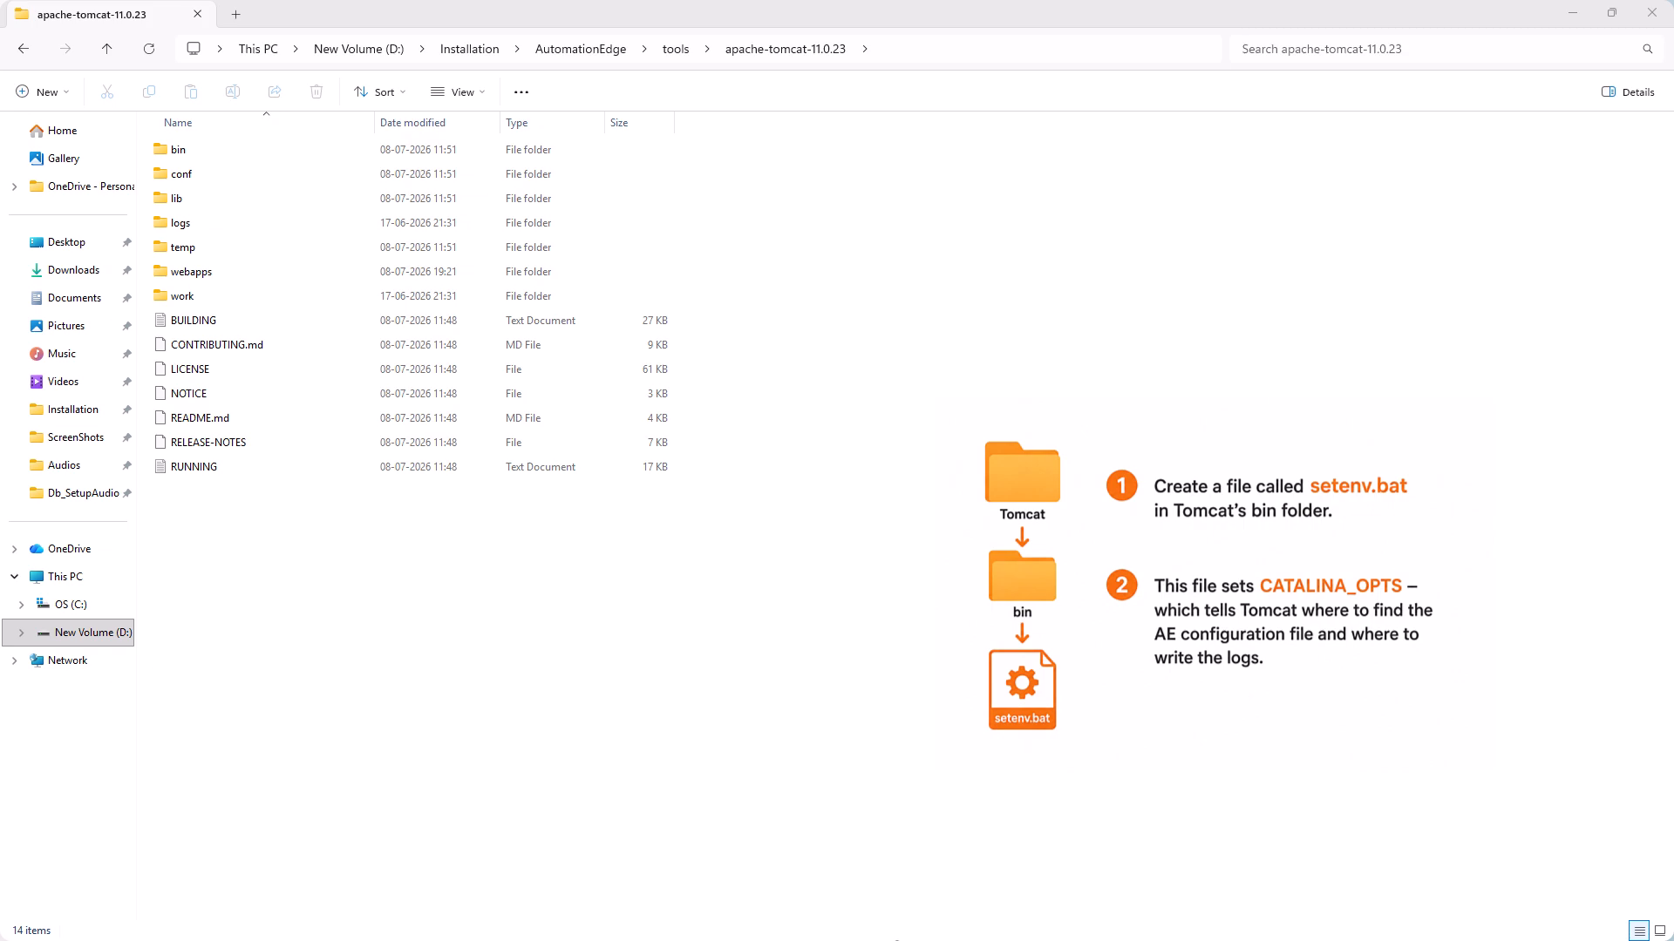
Create a new text document in Tomcat's bin folder
double_click(178, 149)
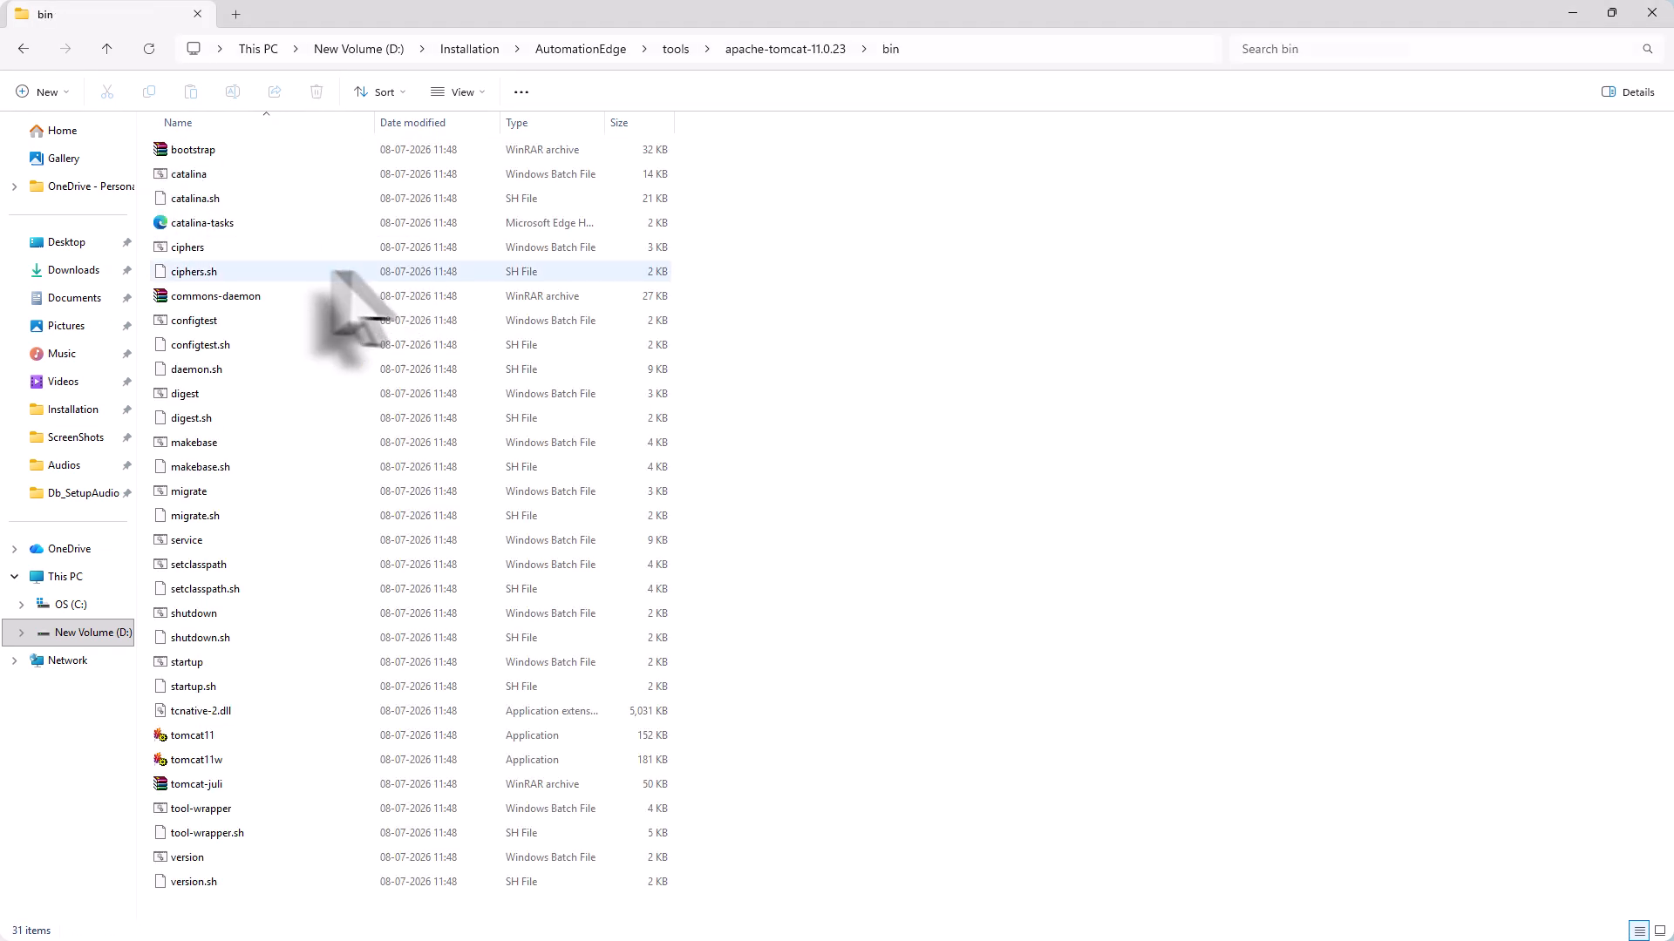
right_click(343, 456)
mouse_move(488, 590)
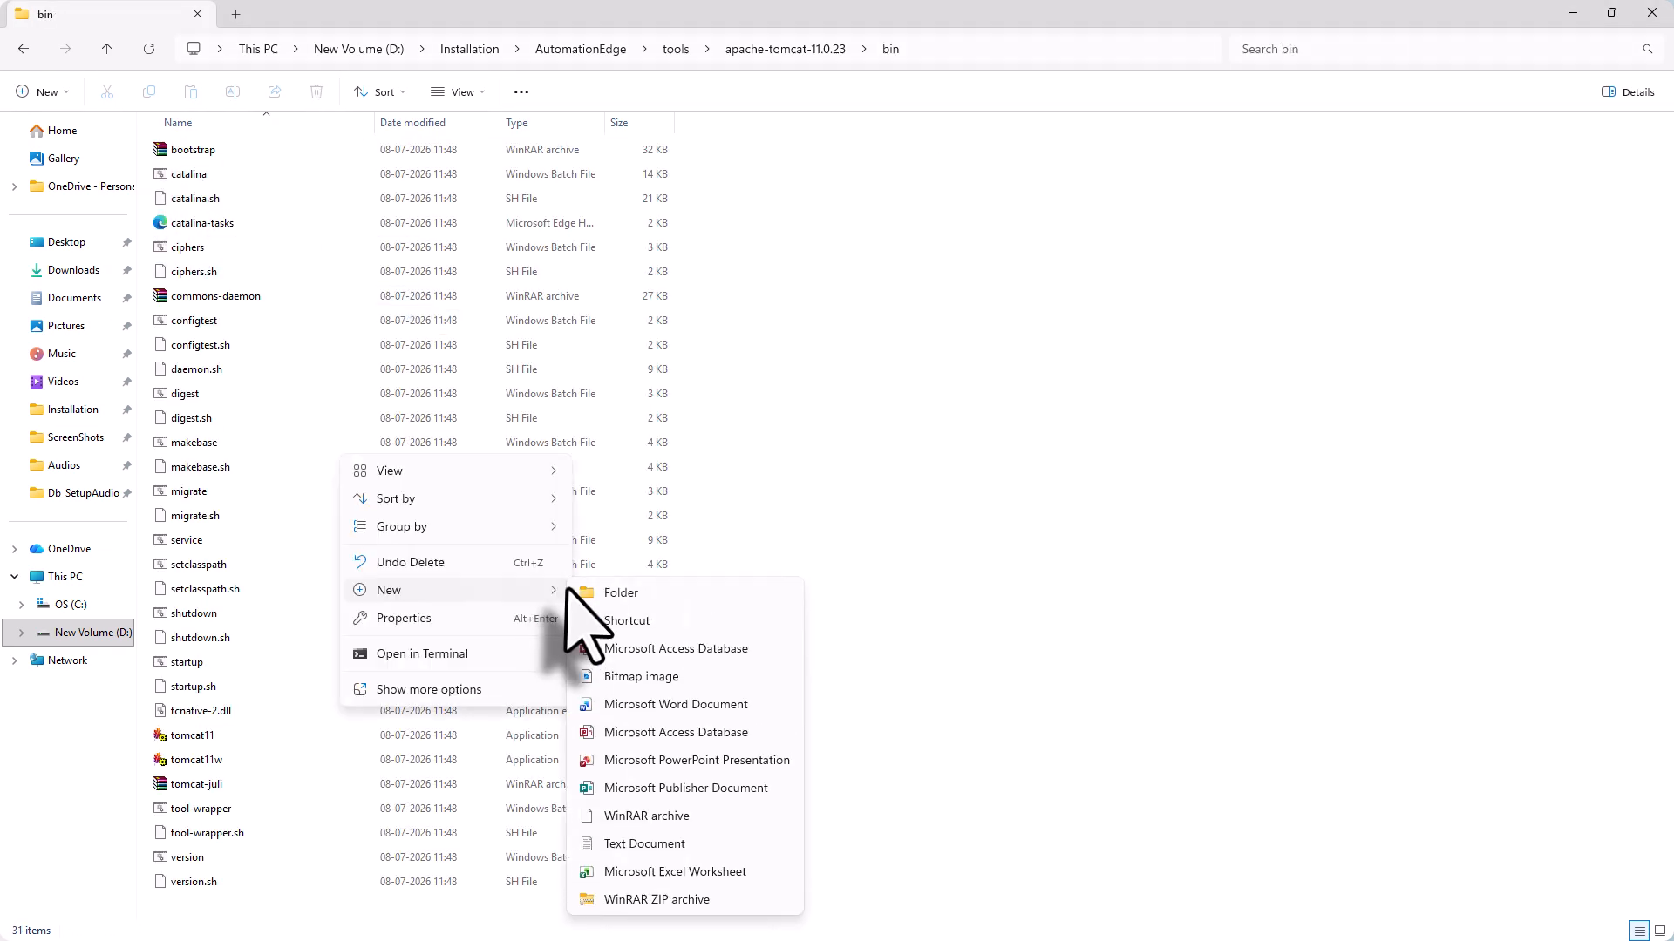
left_click(660, 847)
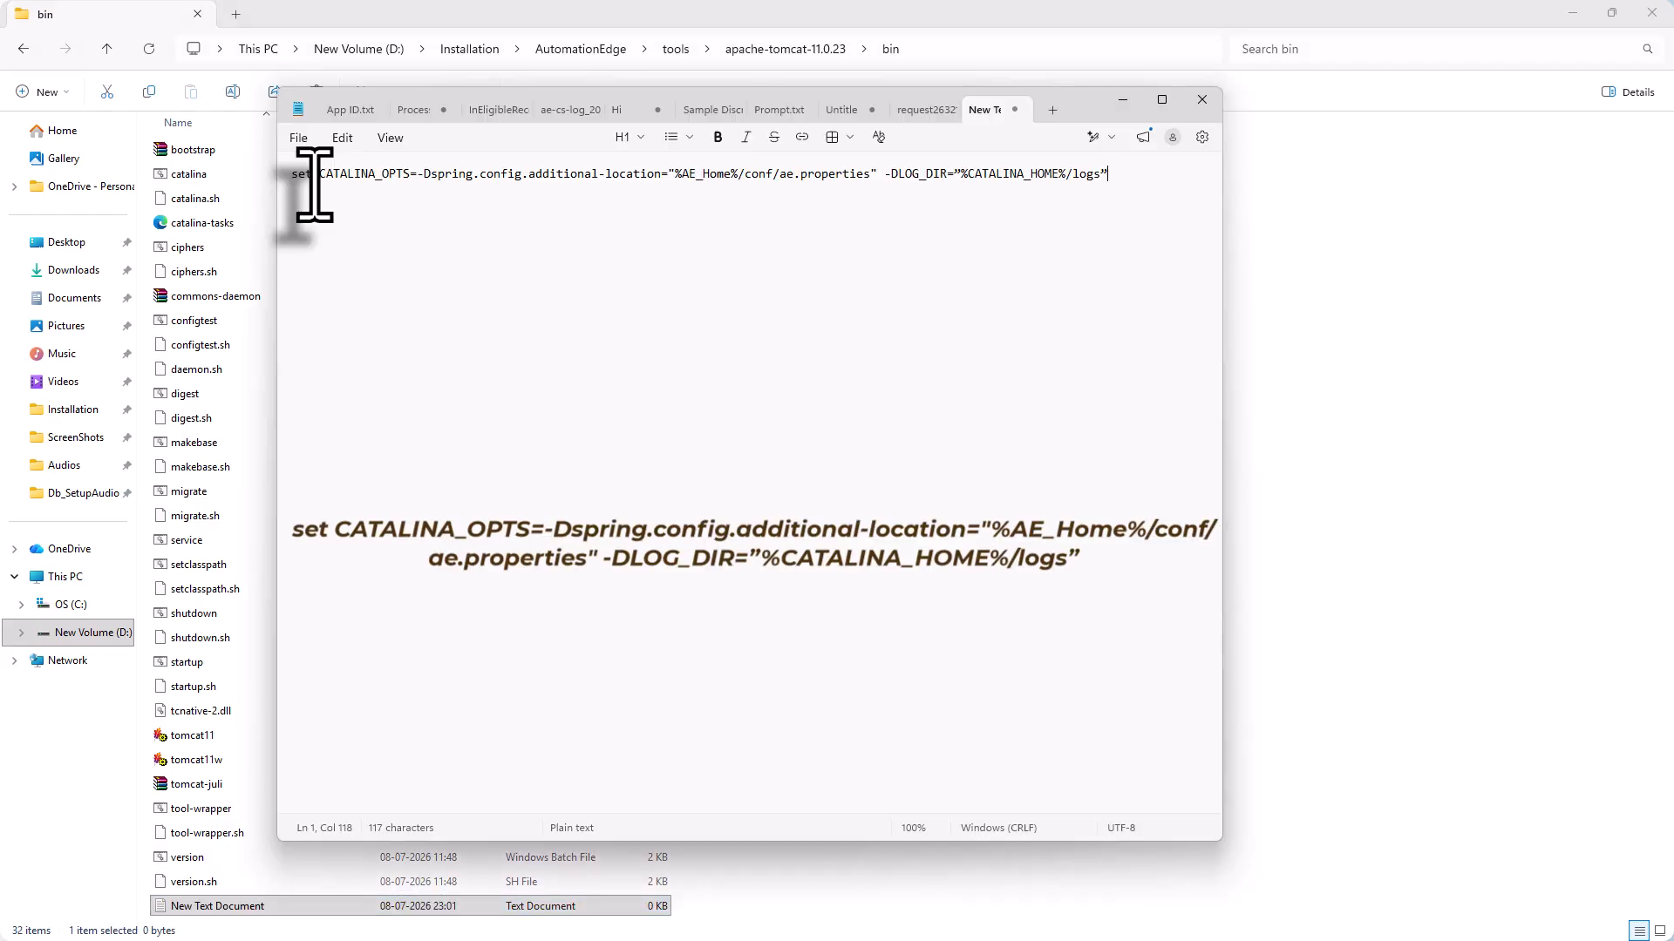
Save the CATALINA_OPTS line as setenv.bat with the All files type
left_click(299, 138)
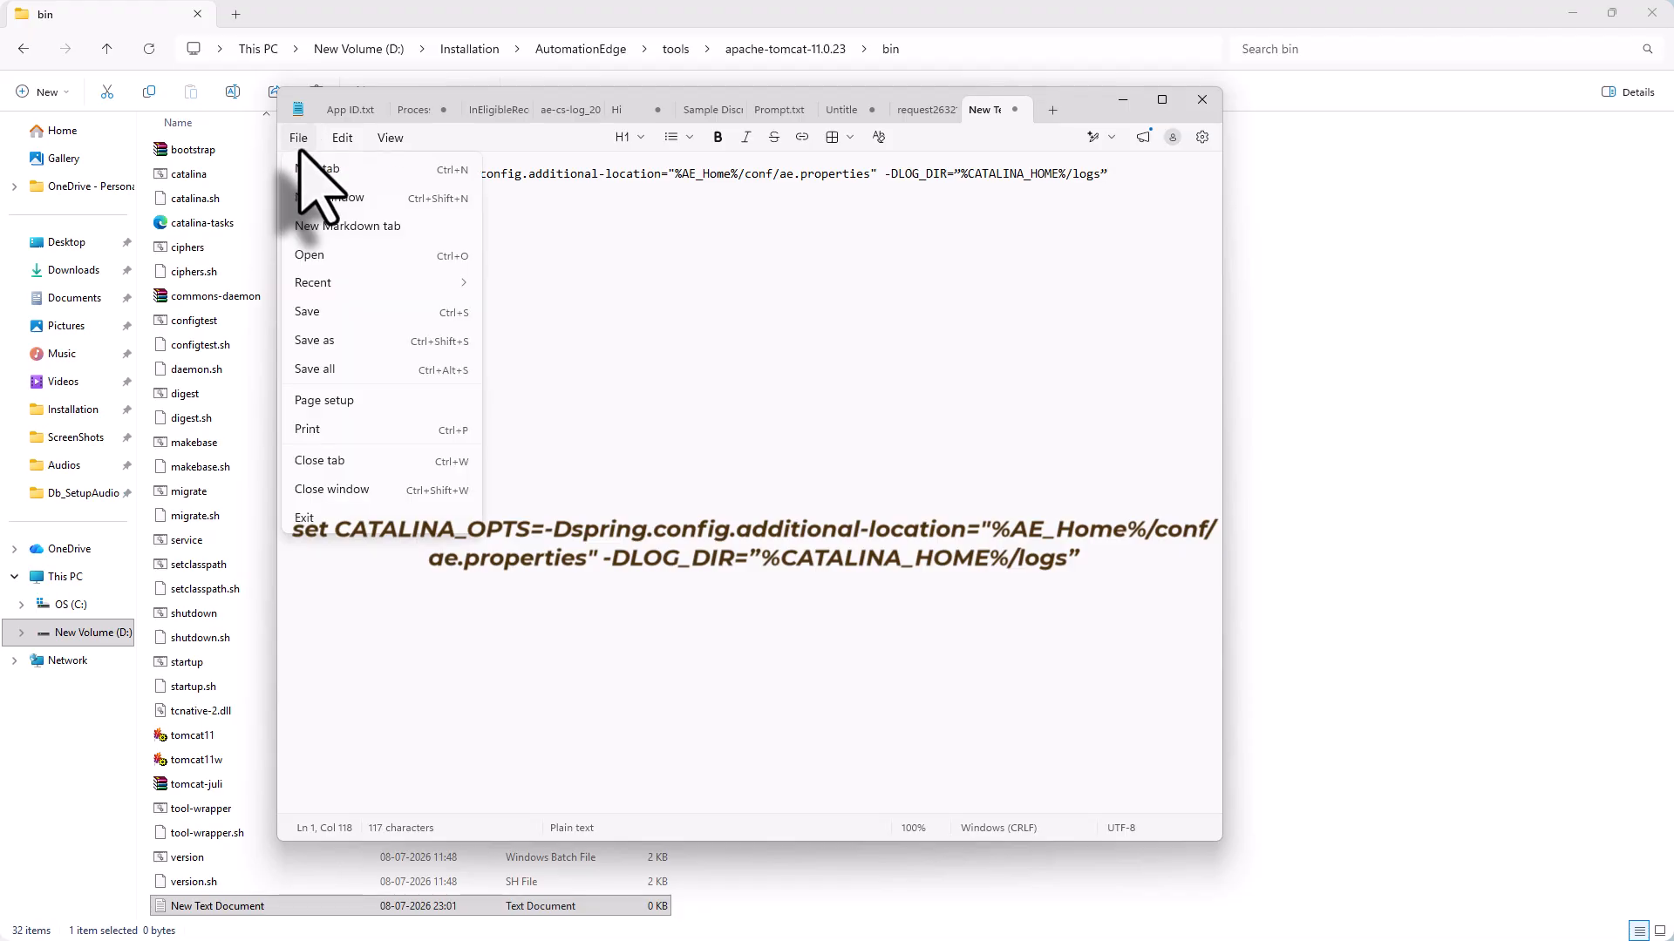
left_click(351, 341)
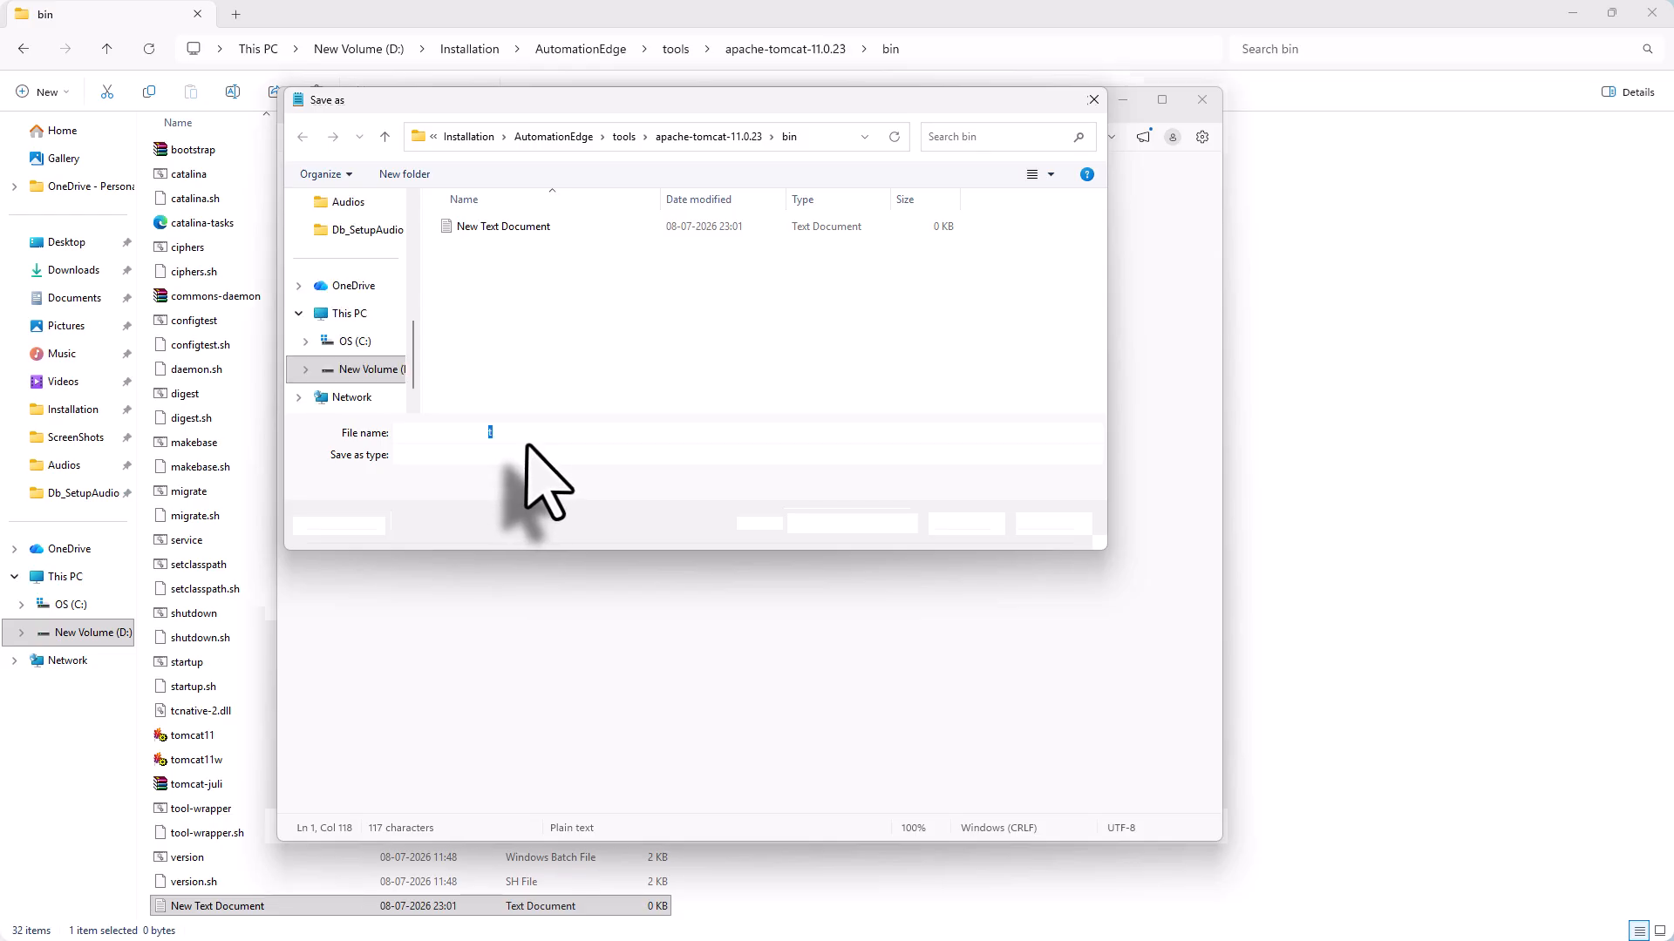
type("setenv.bat")
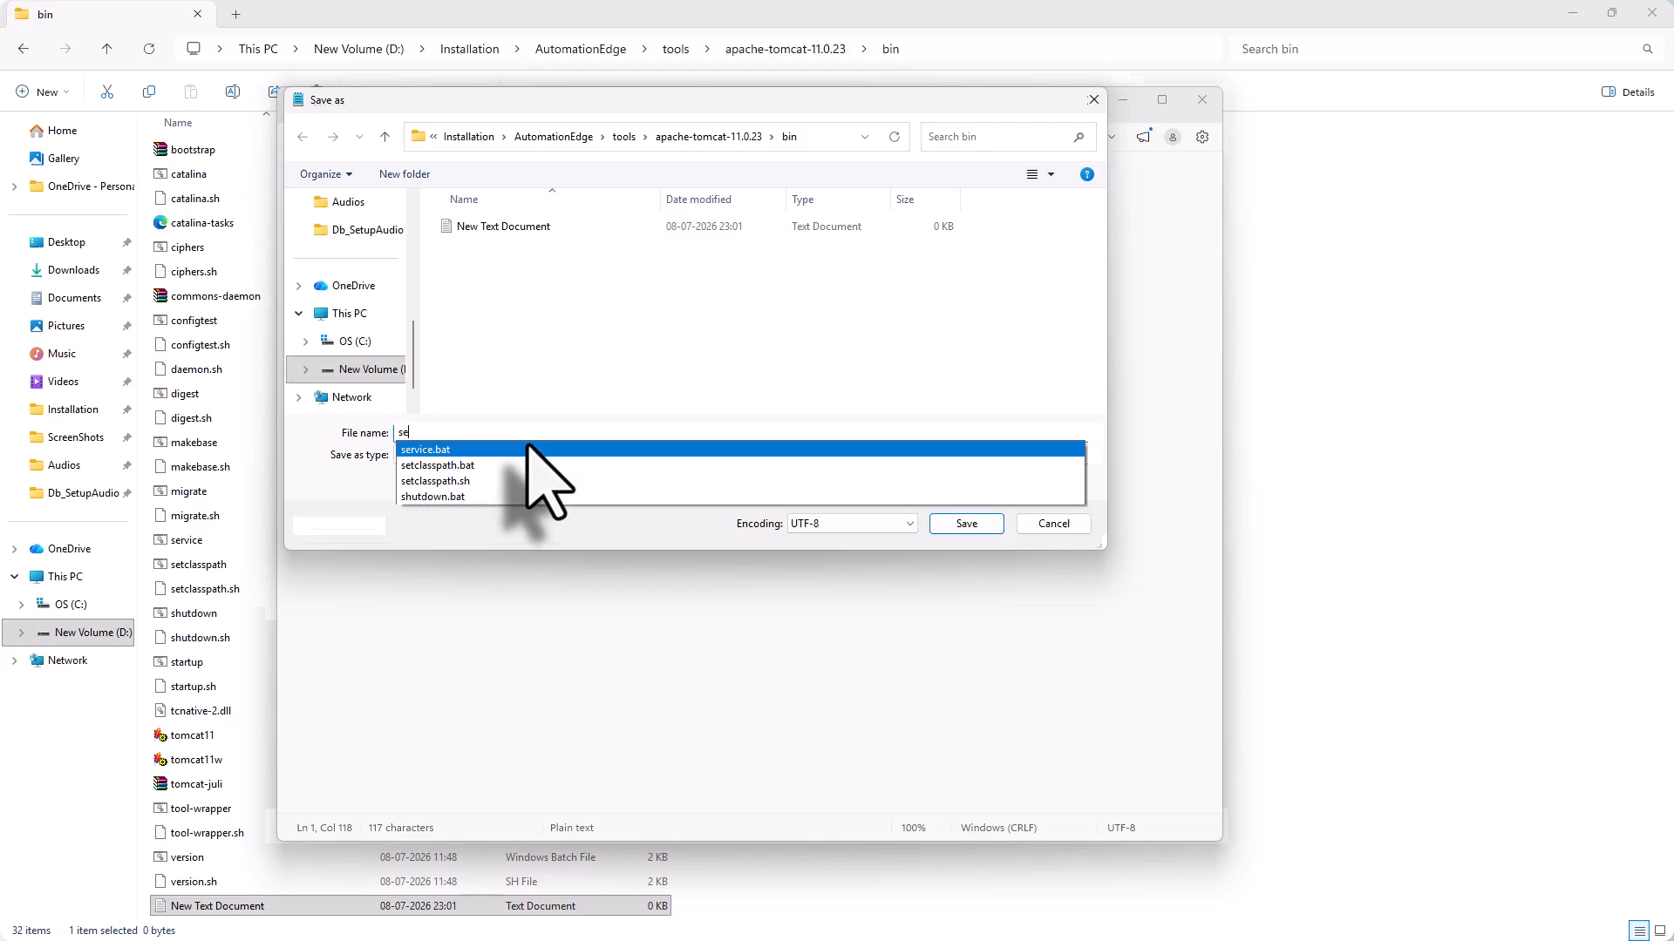
left_click(567, 457)
left_click(515, 486)
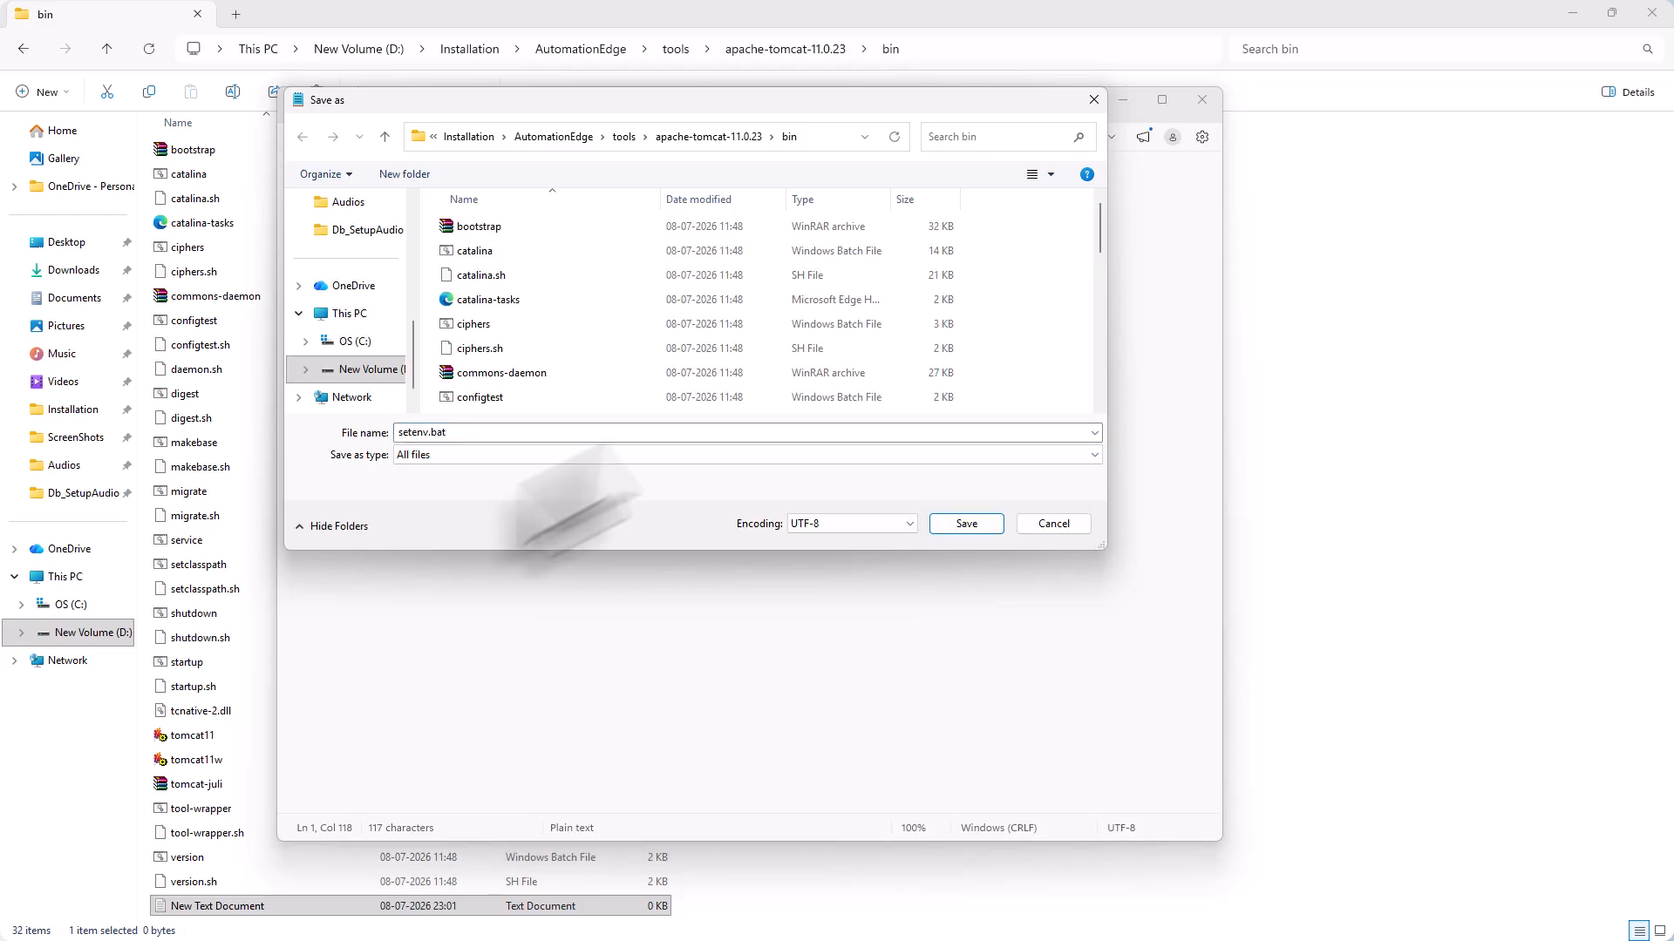
left_click(967, 524)
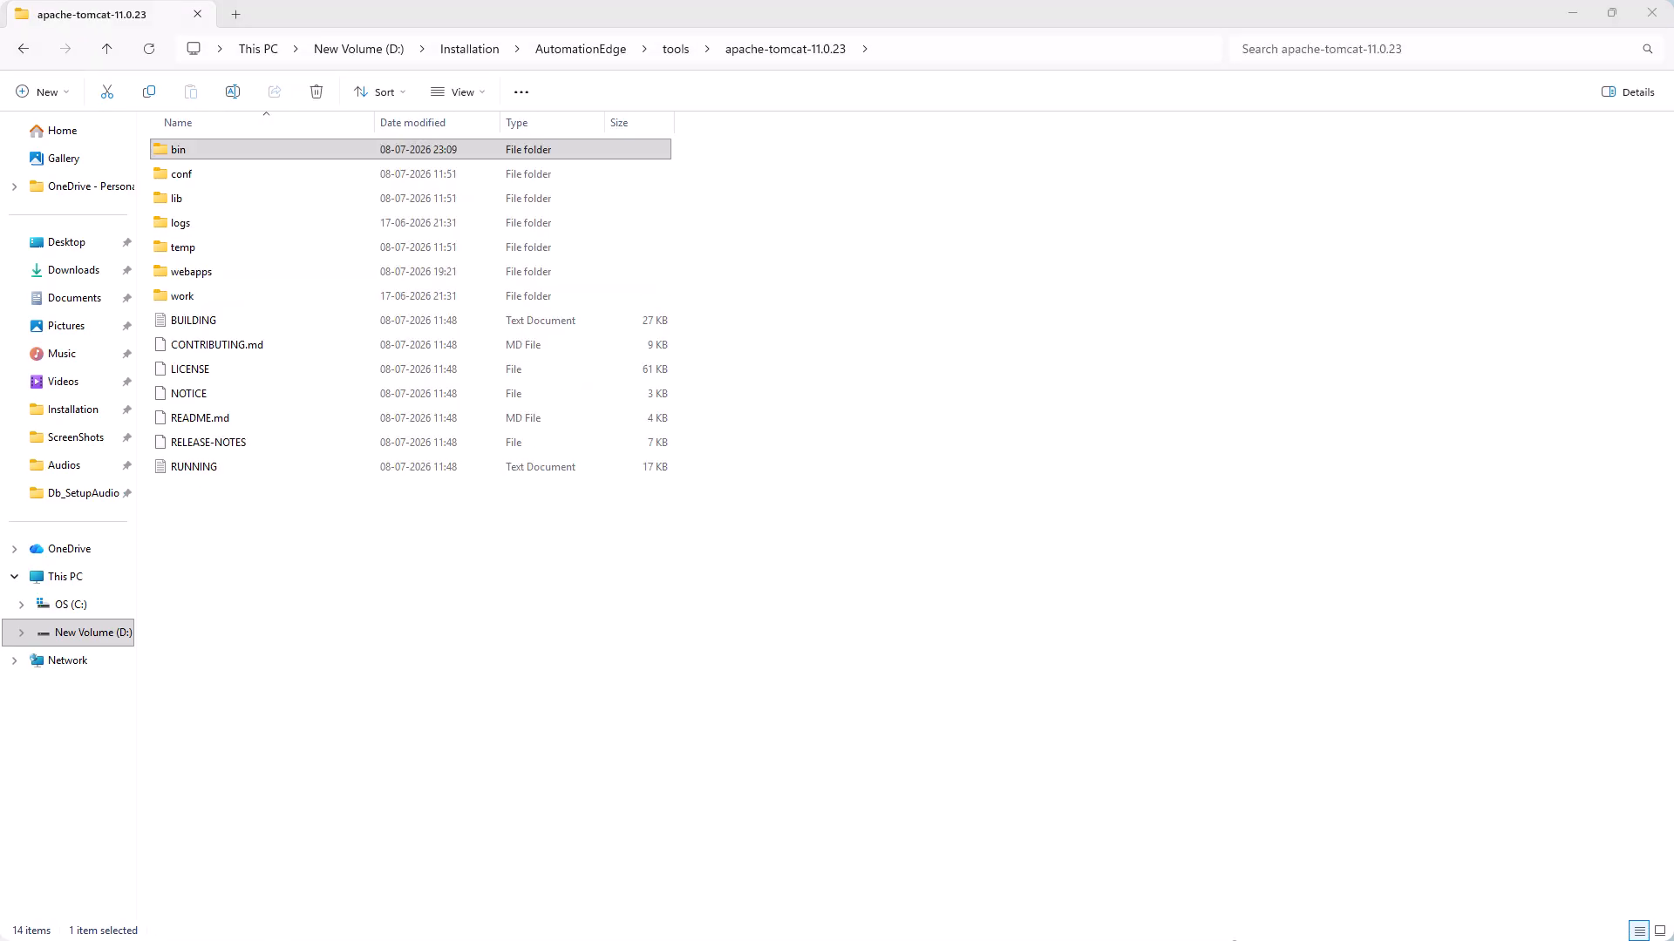
Run service.bat install from a command prompt in Tomcat's bin folder to add Tomcat11
double_click(179, 151)
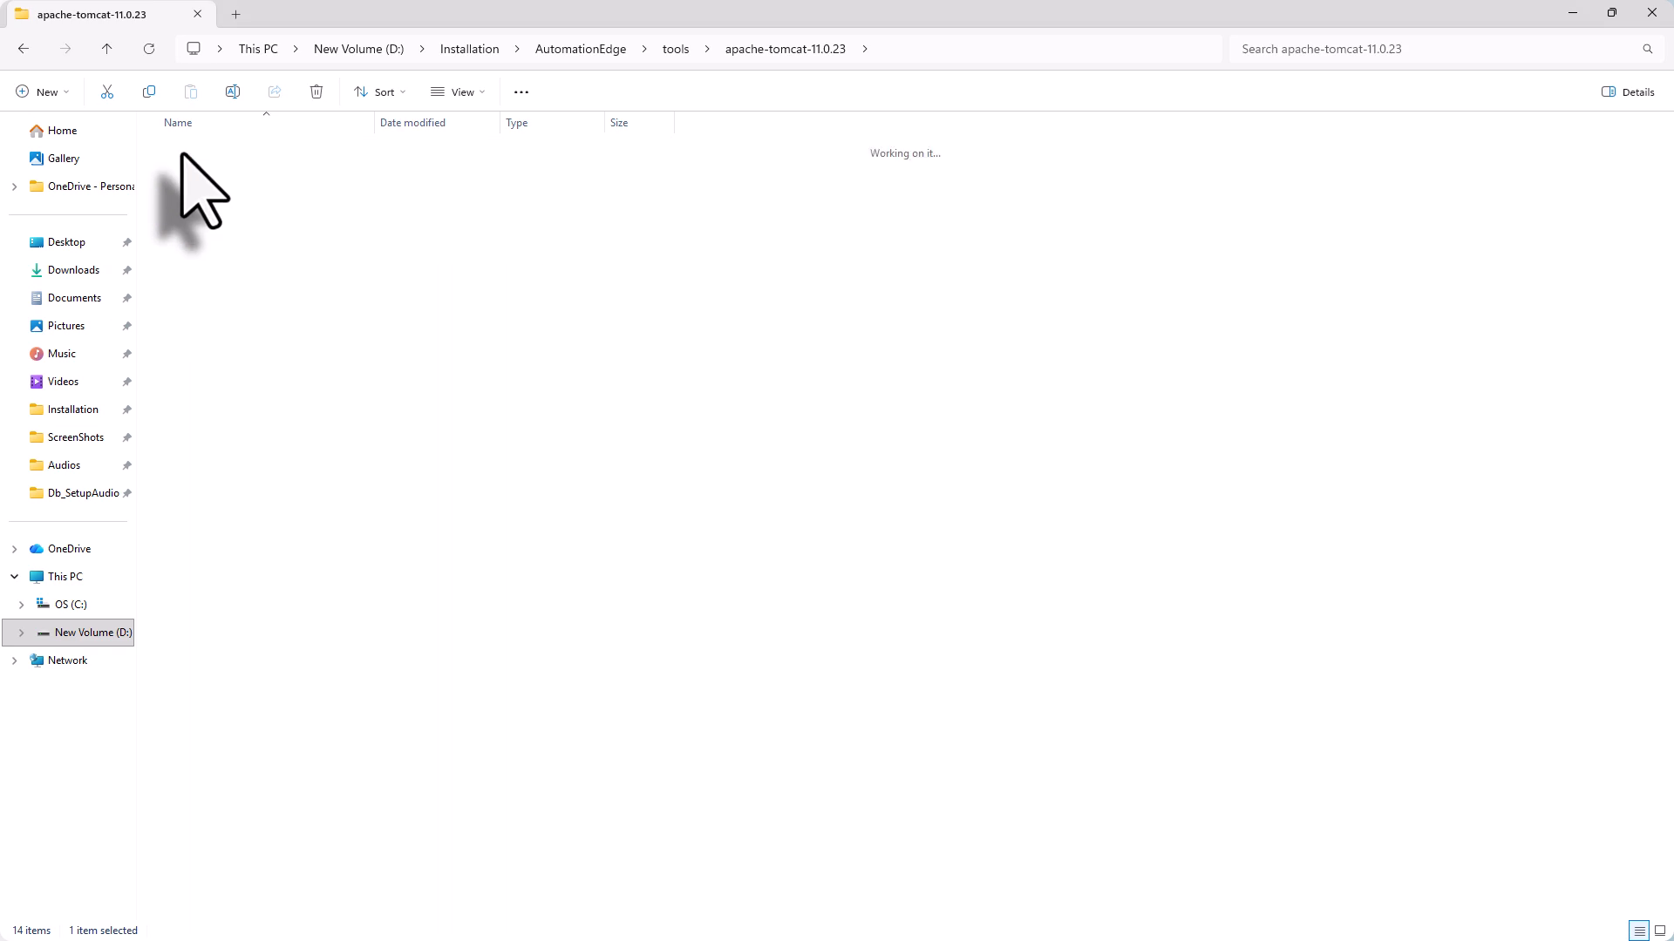
left_click(1017, 49)
type("cm")
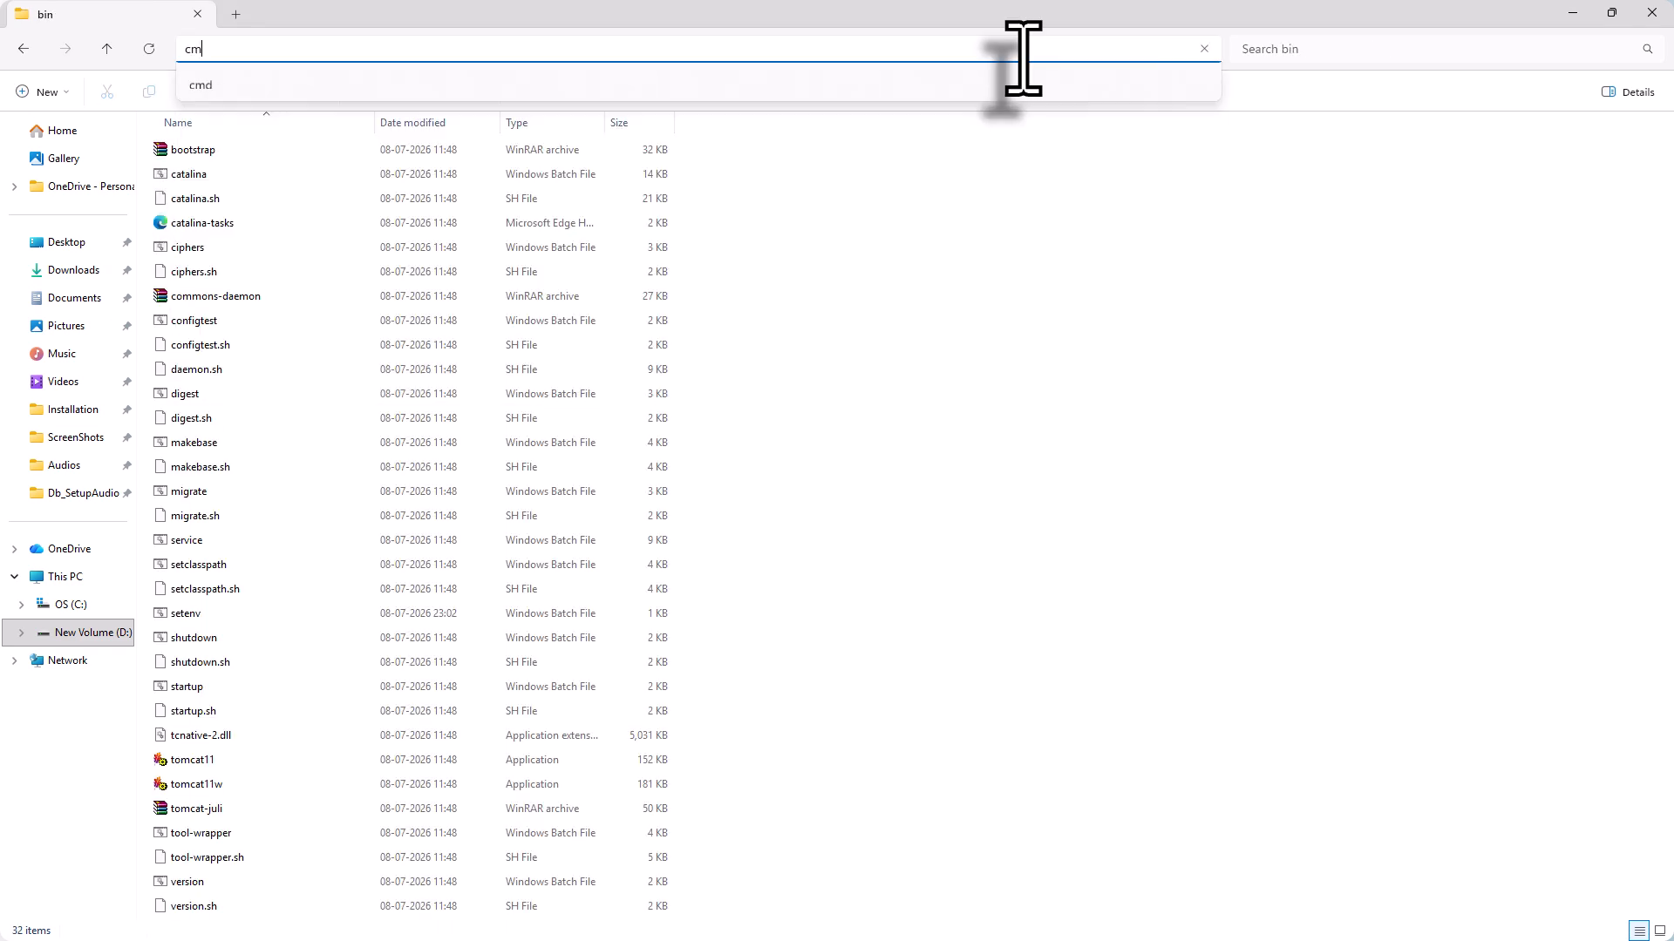
type("d")
key("Return")
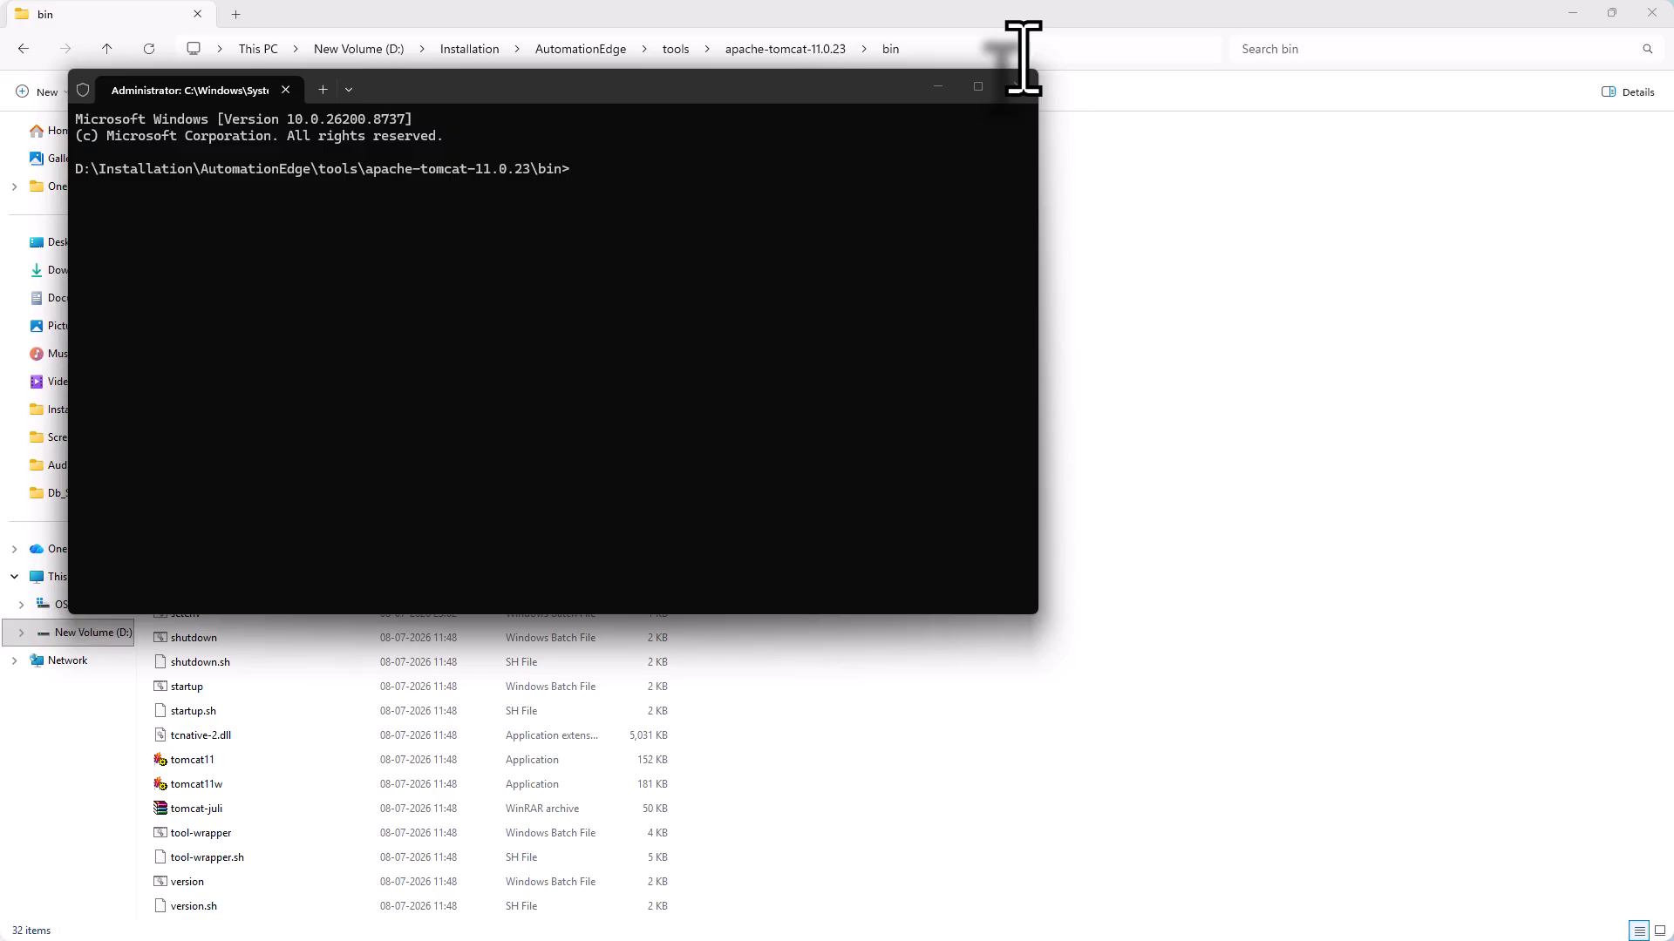
type("service.bat install")
key("Return")
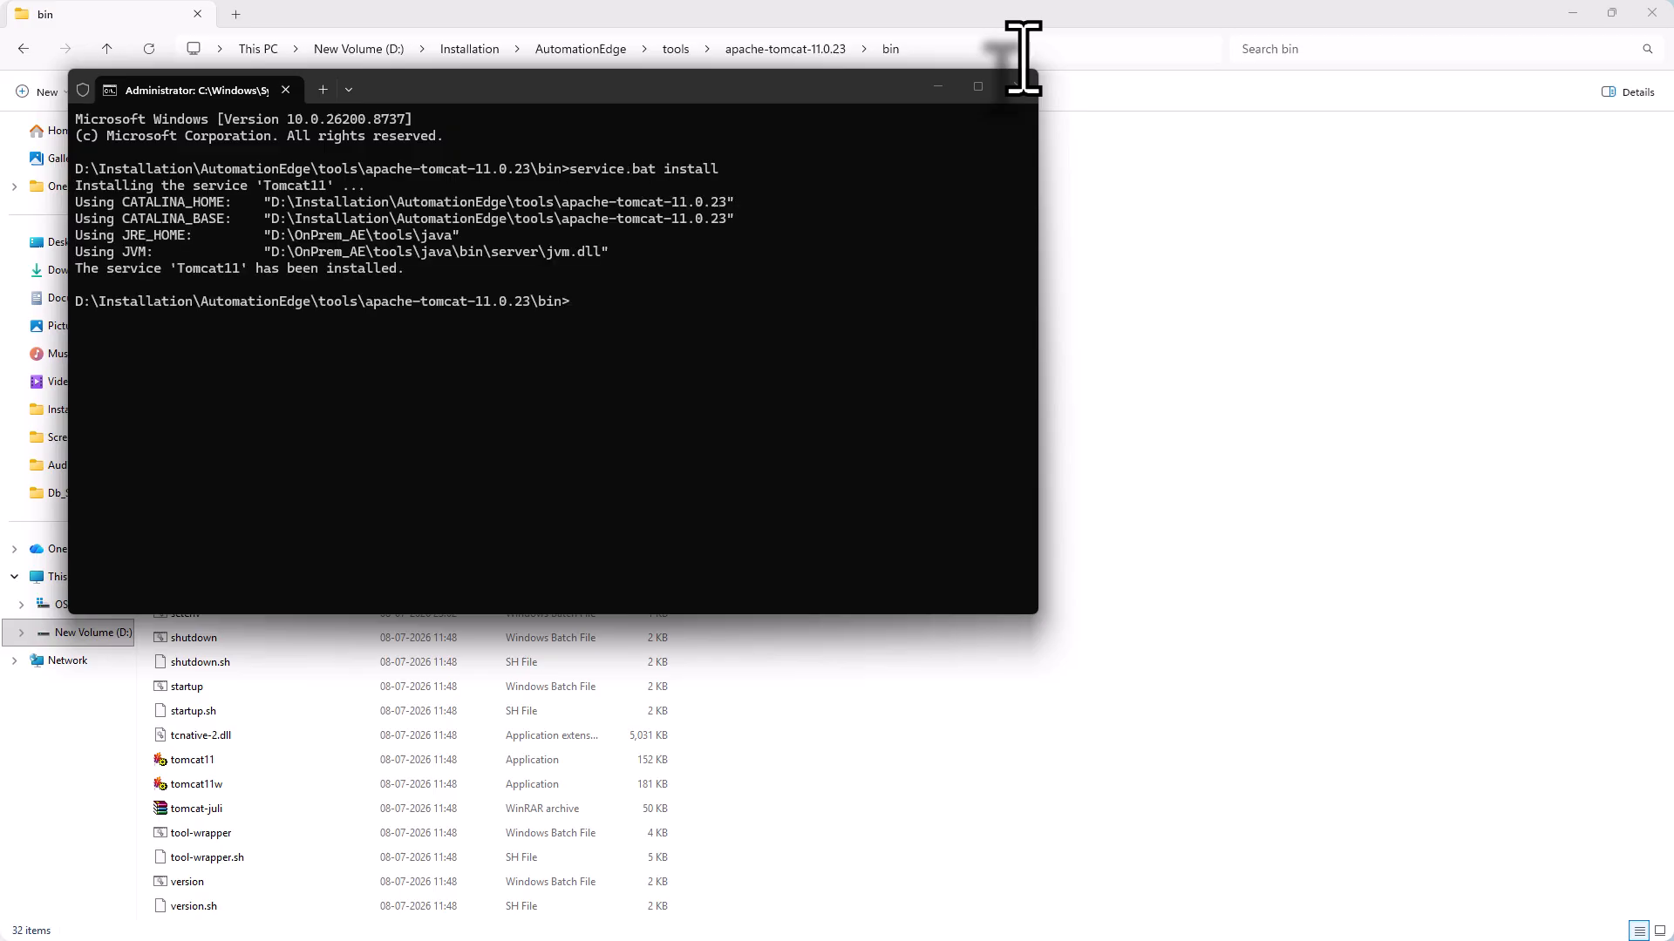
left_click(1019, 86)
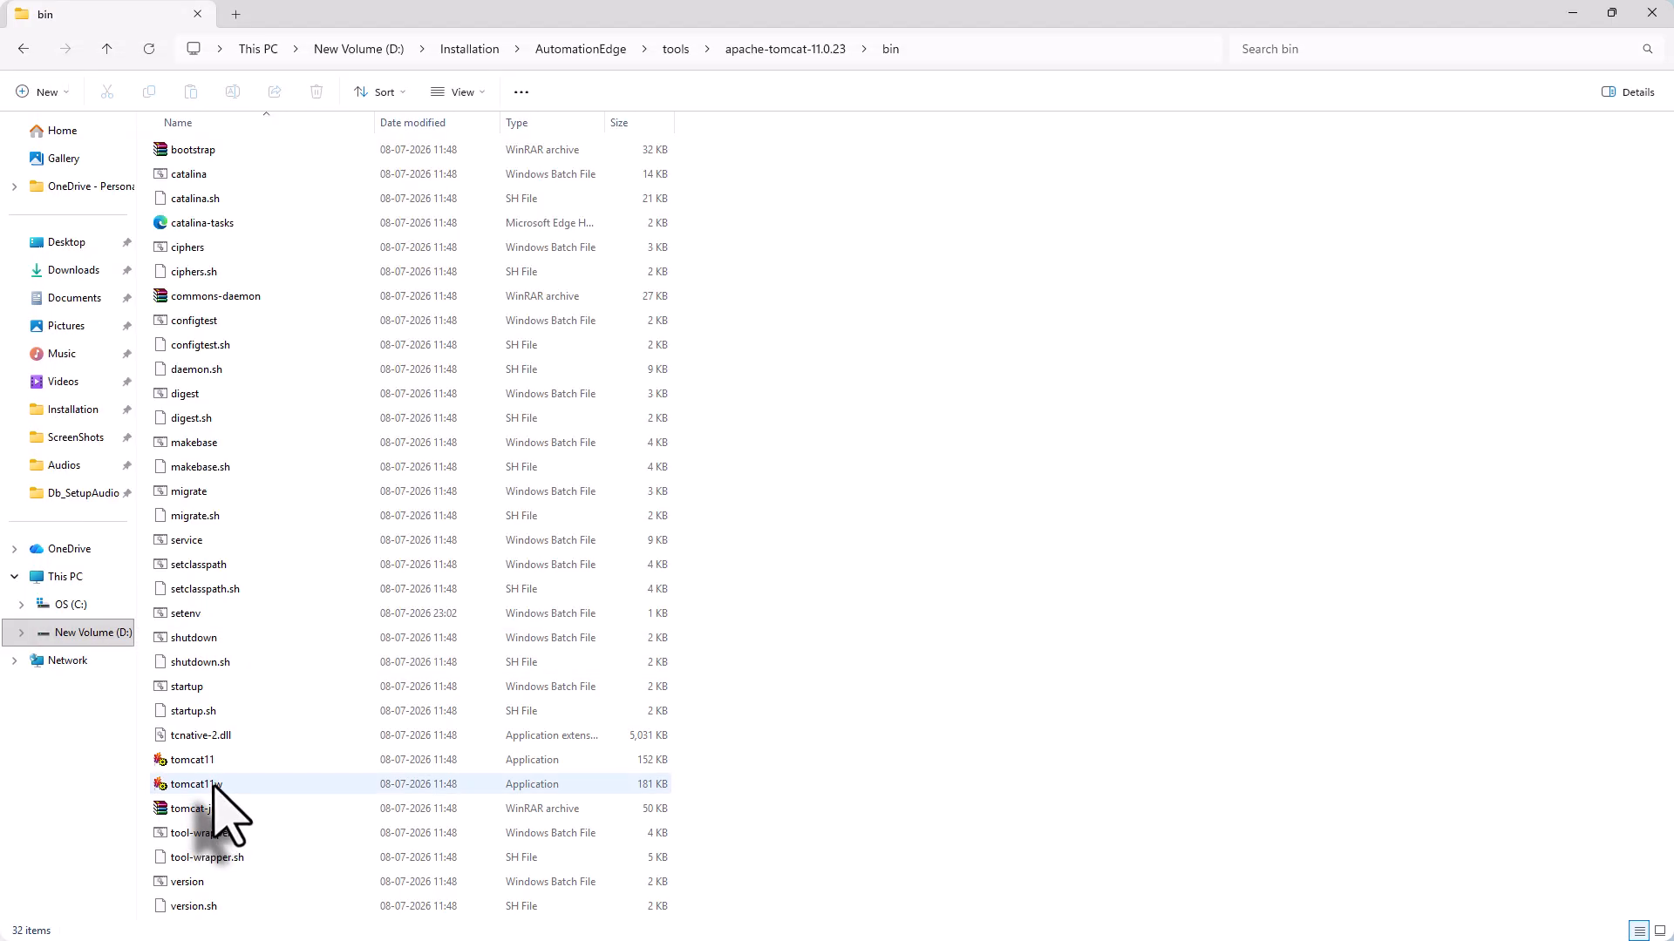
Paste the -D options into the Java Options field of Tomcat11w Properties
double_click(209, 784)
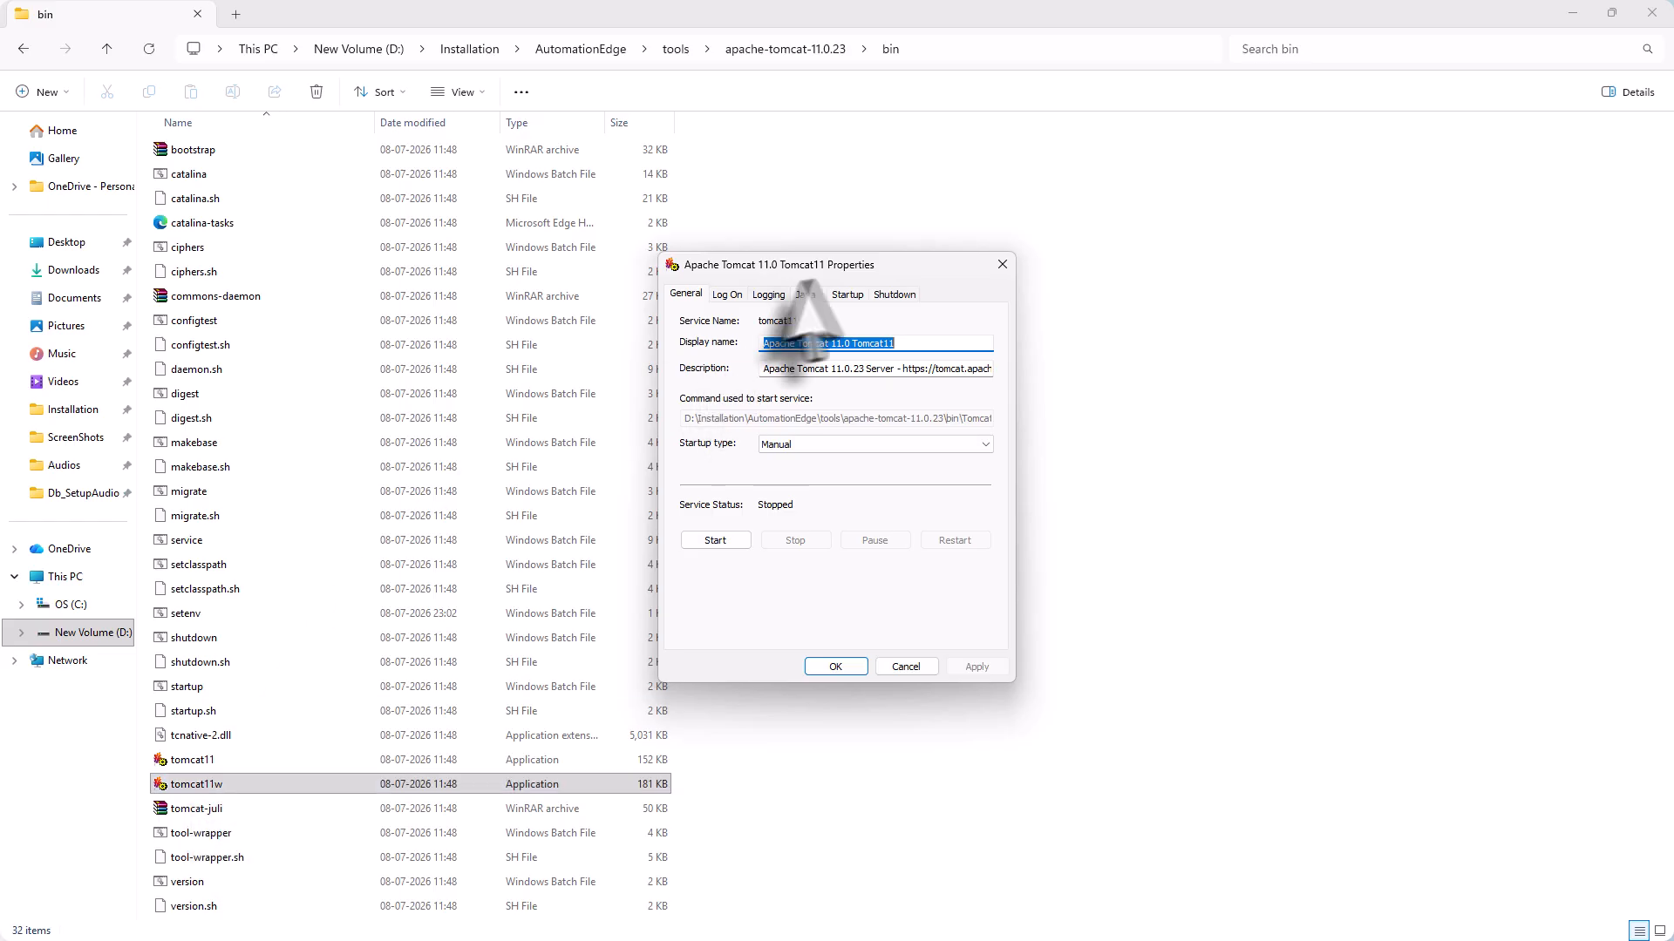
left_click(802, 301)
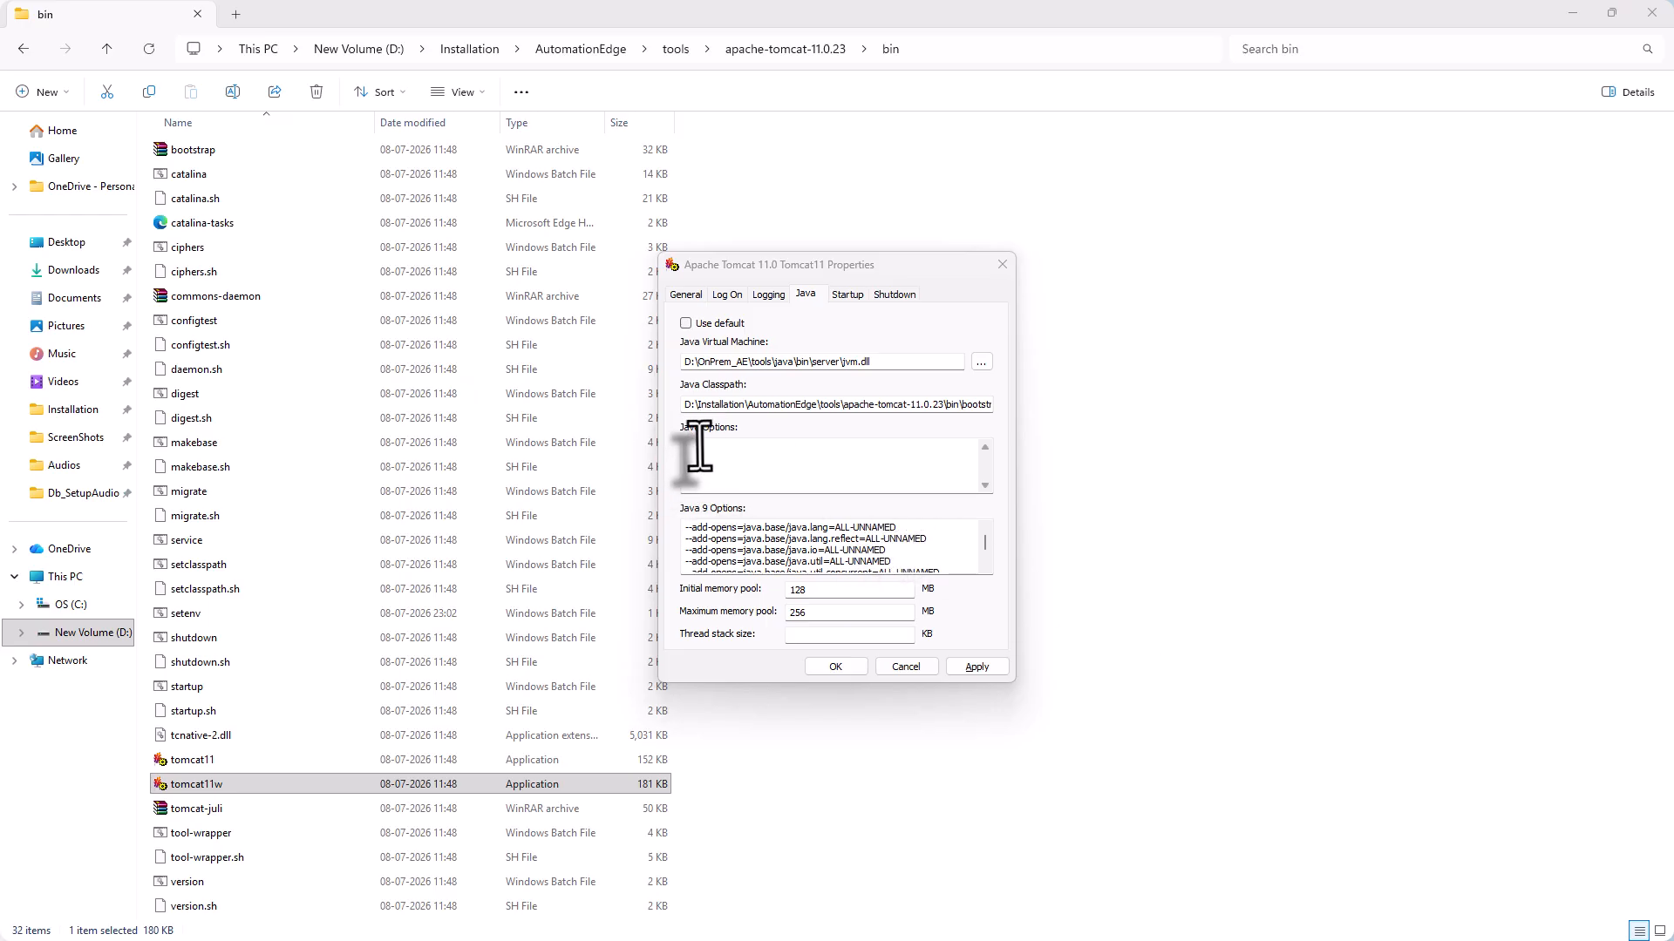
left_click(700, 449)
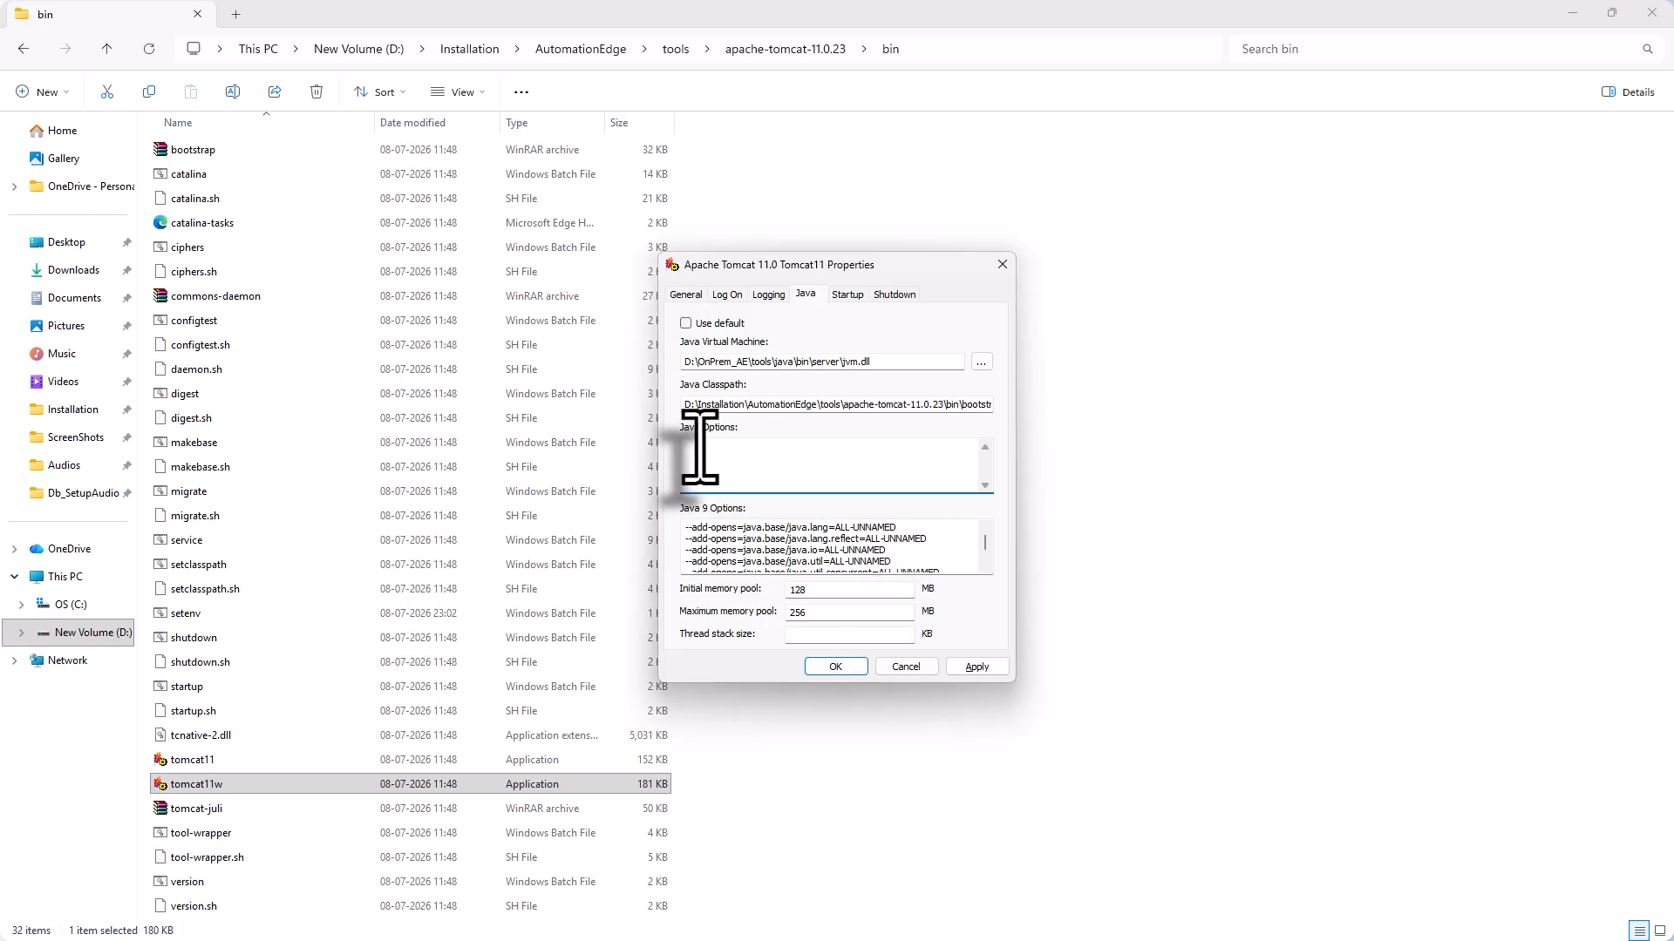
type("-Dmanagement.health.tomcat.enabled=false -Dmanagement.health.file-descriptor.enabled=false")
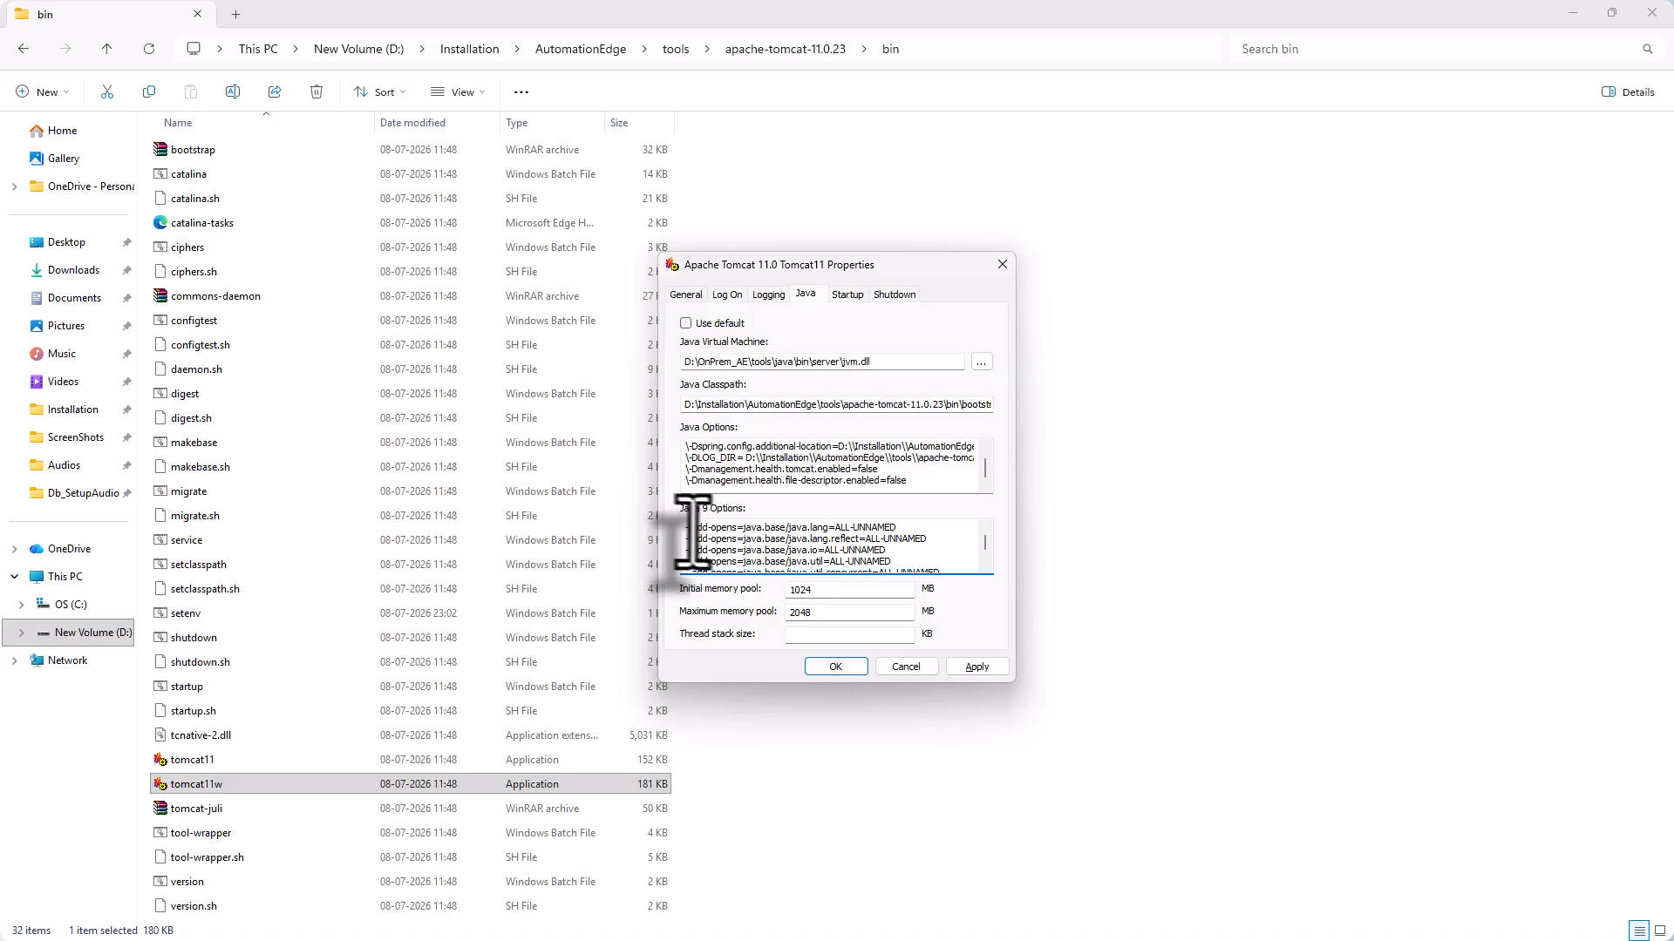
Clear Java 9 Options and apply the settings with 1024/2048 MB memory pools
left_click_drag(689, 528, 983, 577)
type("-")
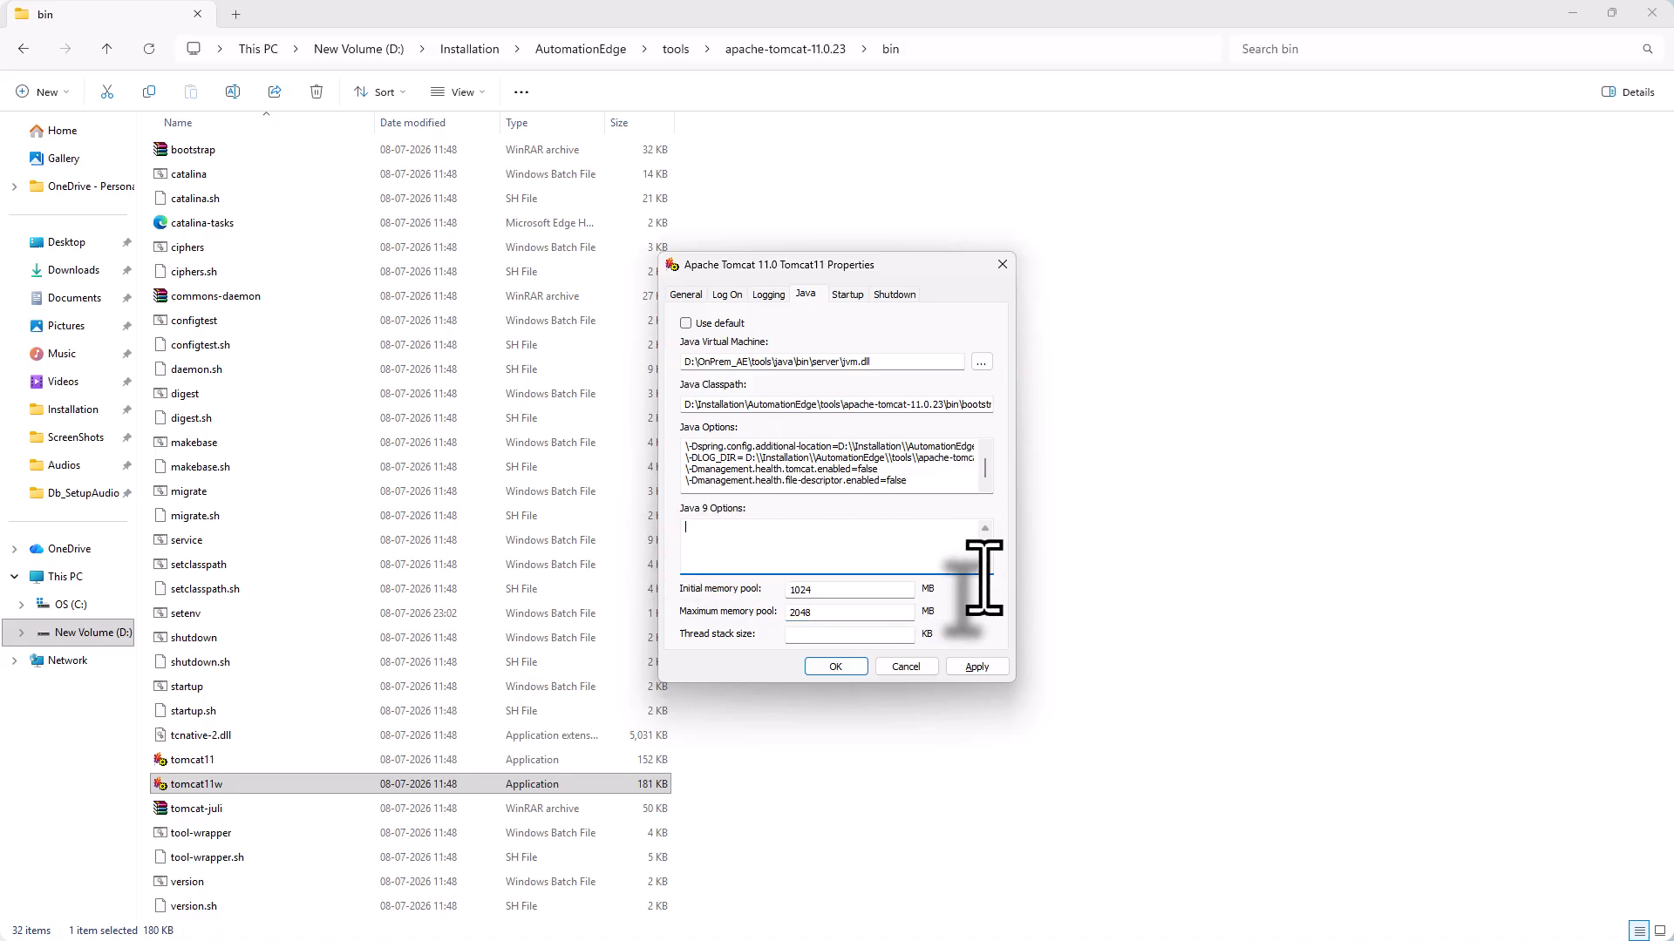
left_click(975, 667)
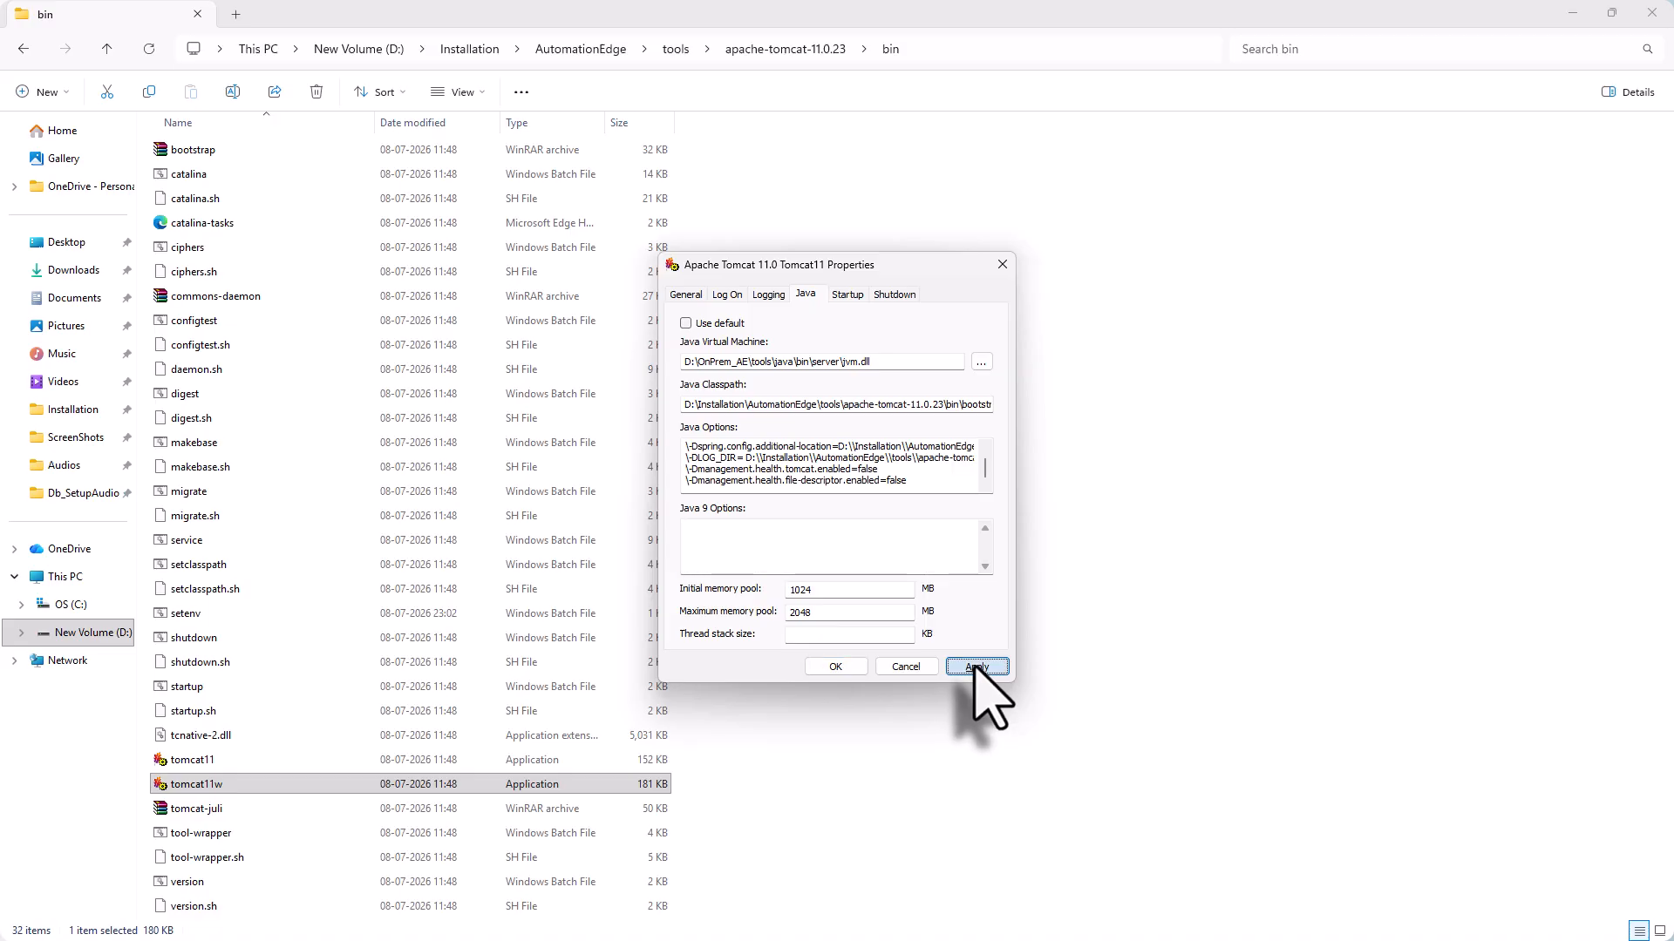
left_click(837, 667)
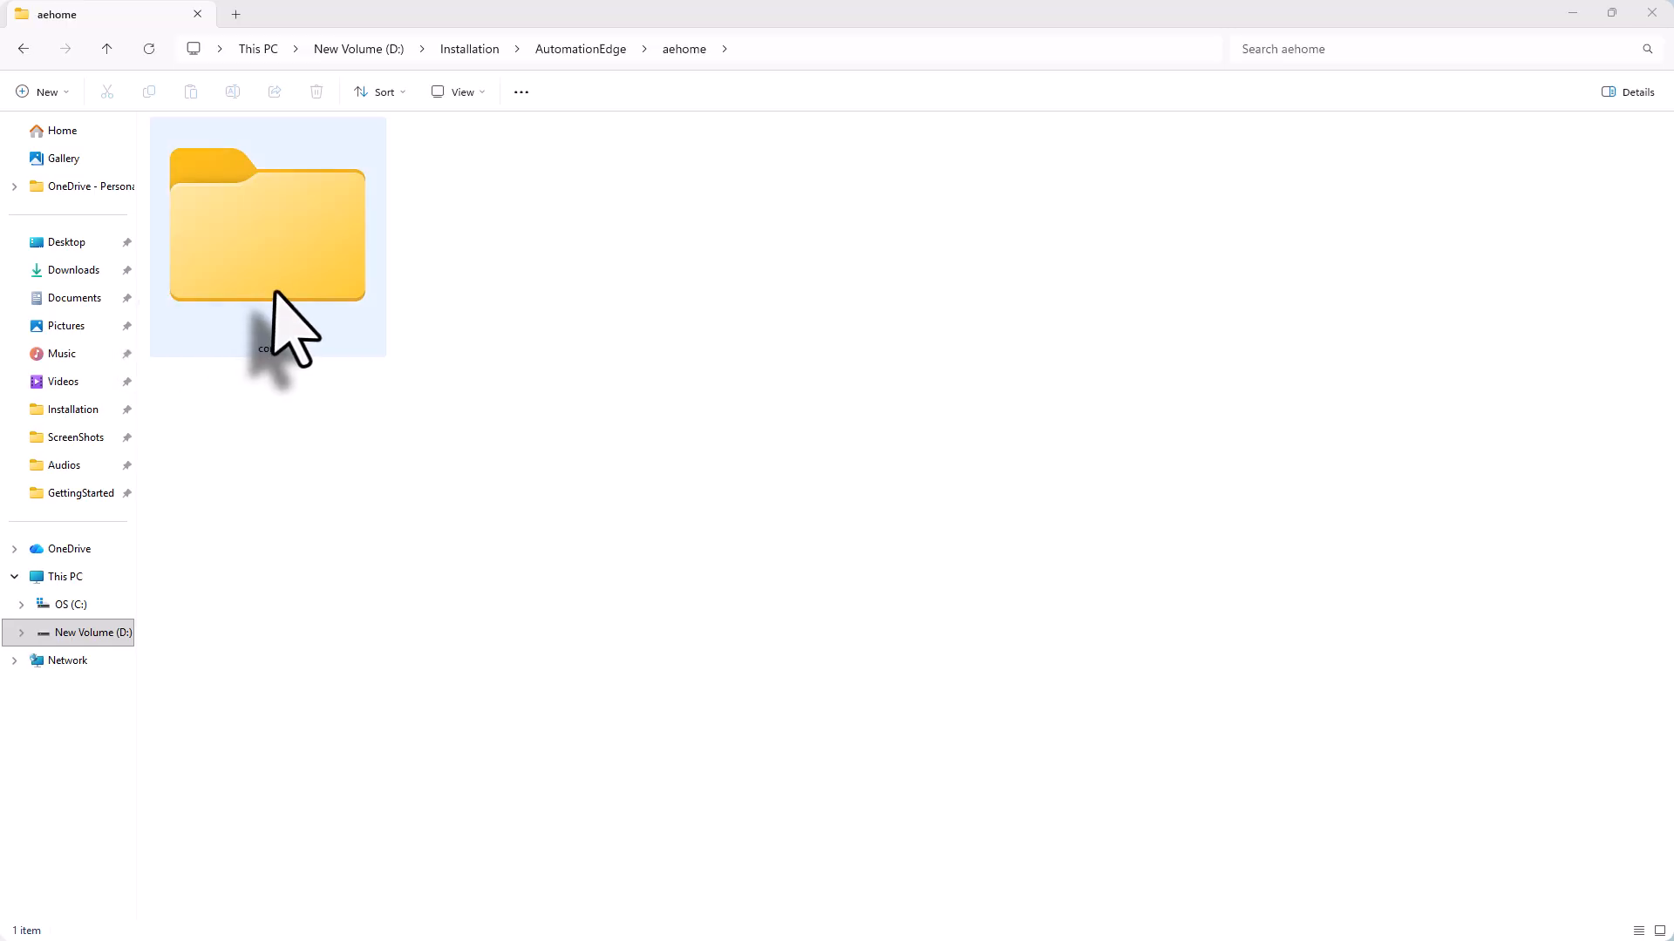
Select the conf folder inside the aehome folder in File Explorer
left_click(274, 293)
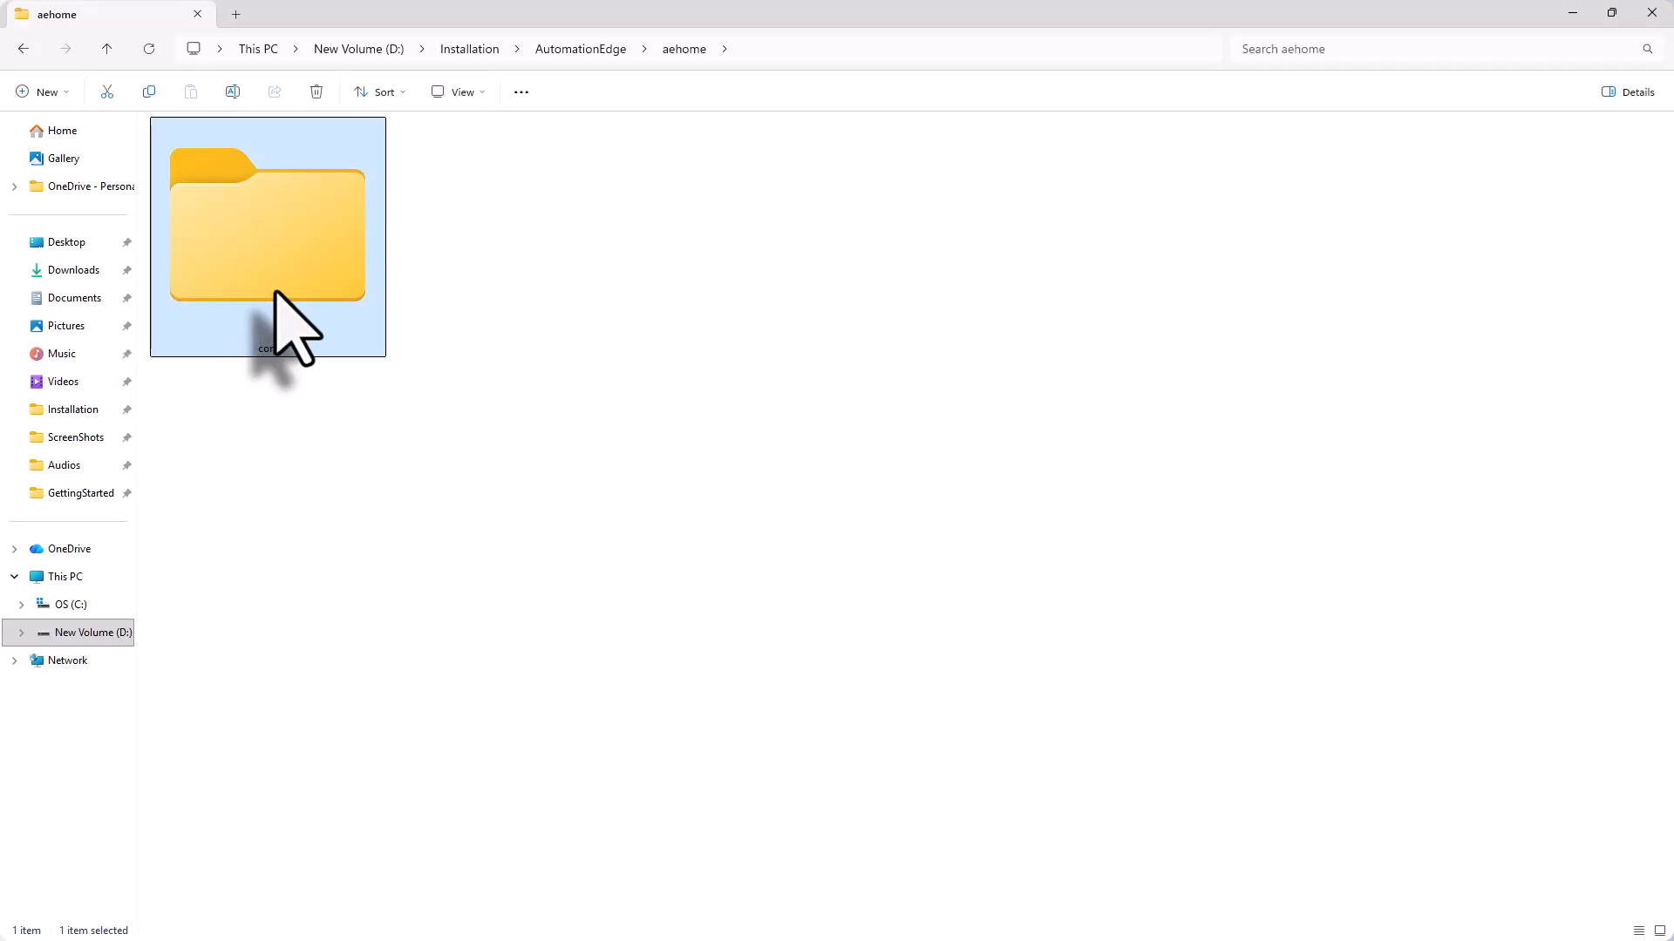
Open aehome\conf\ae.properties in Notepad++ to review its PostgreSQL localhost:5432/vae settings
double_click(276, 293)
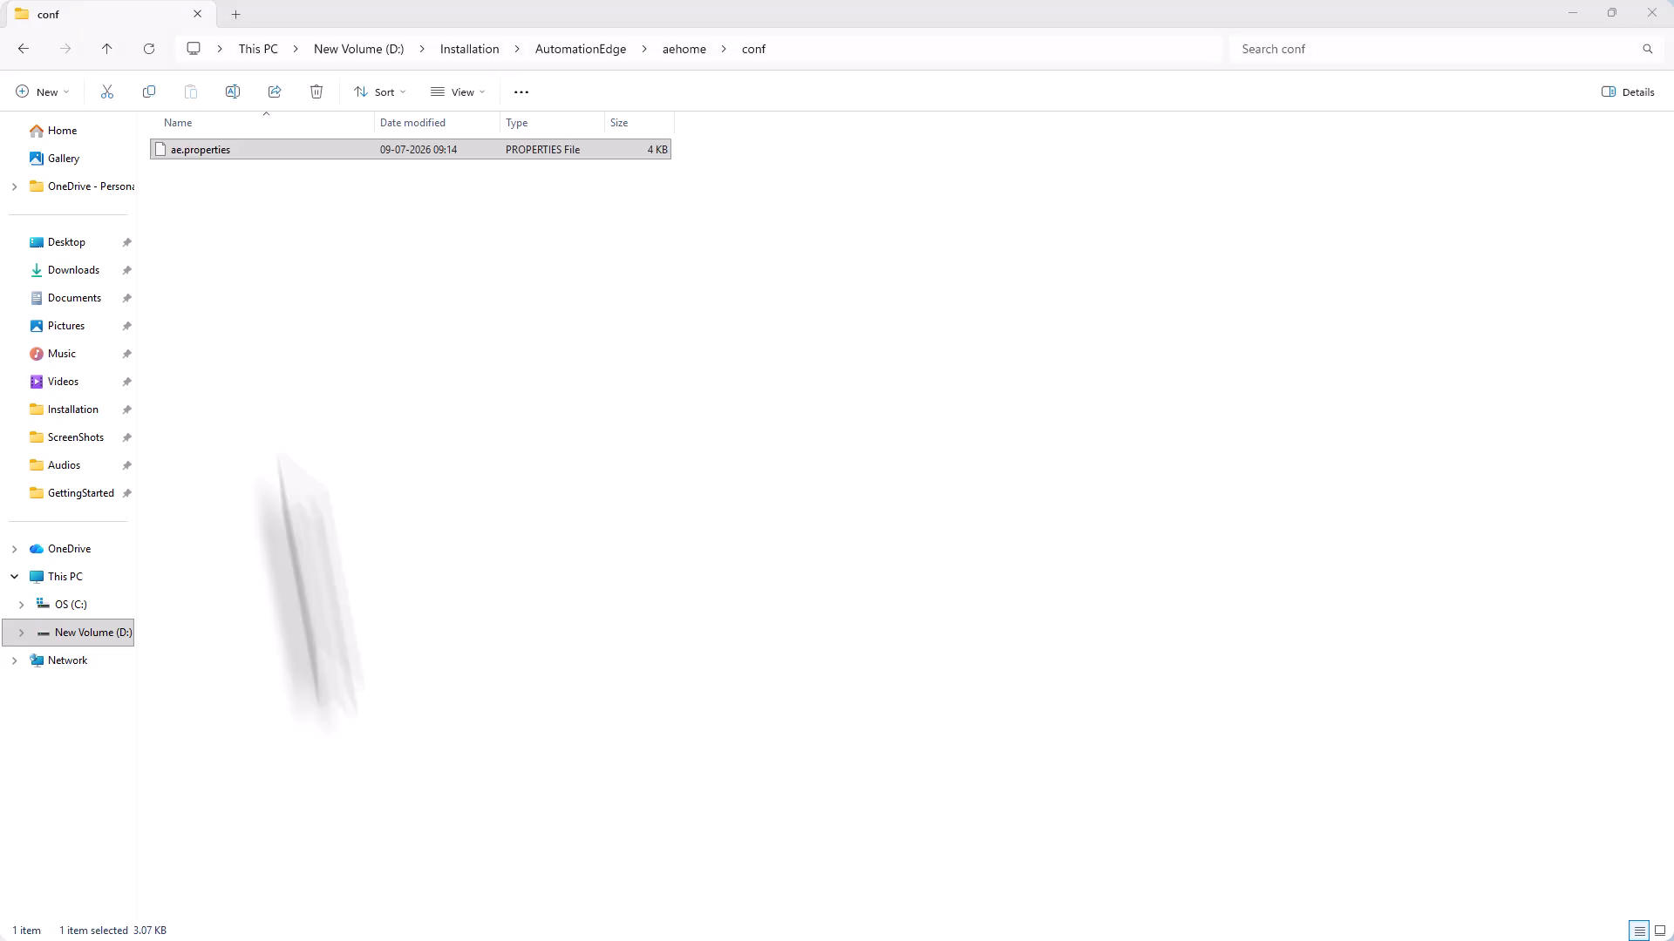
left_click(217, 150)
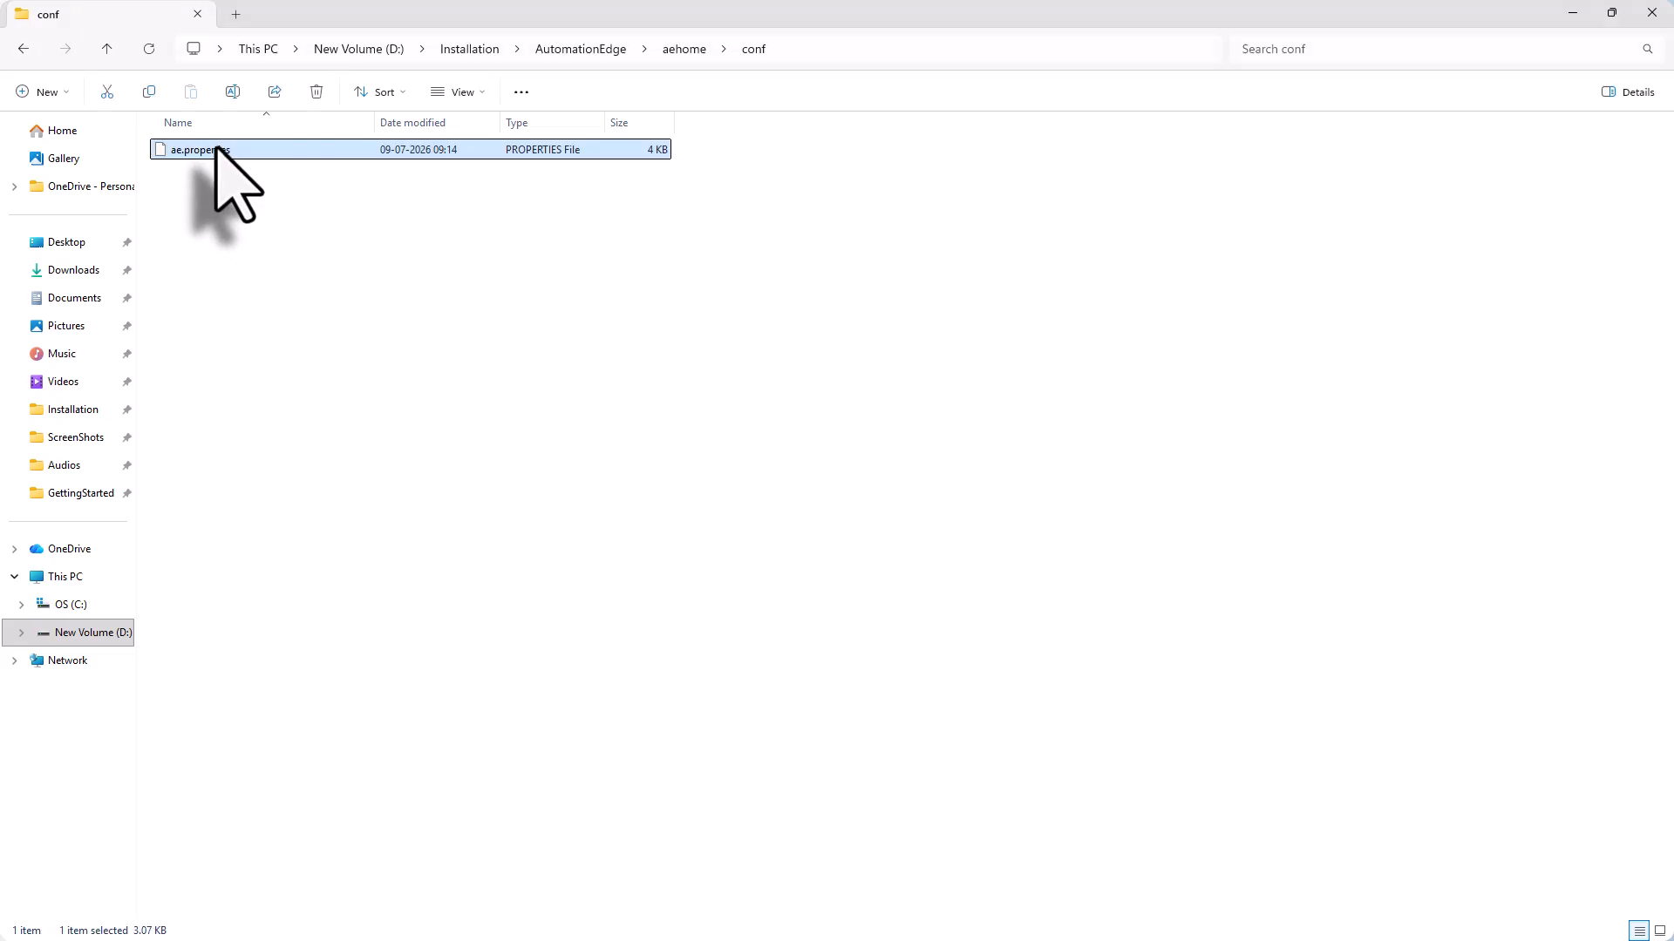
double_click(217, 150)
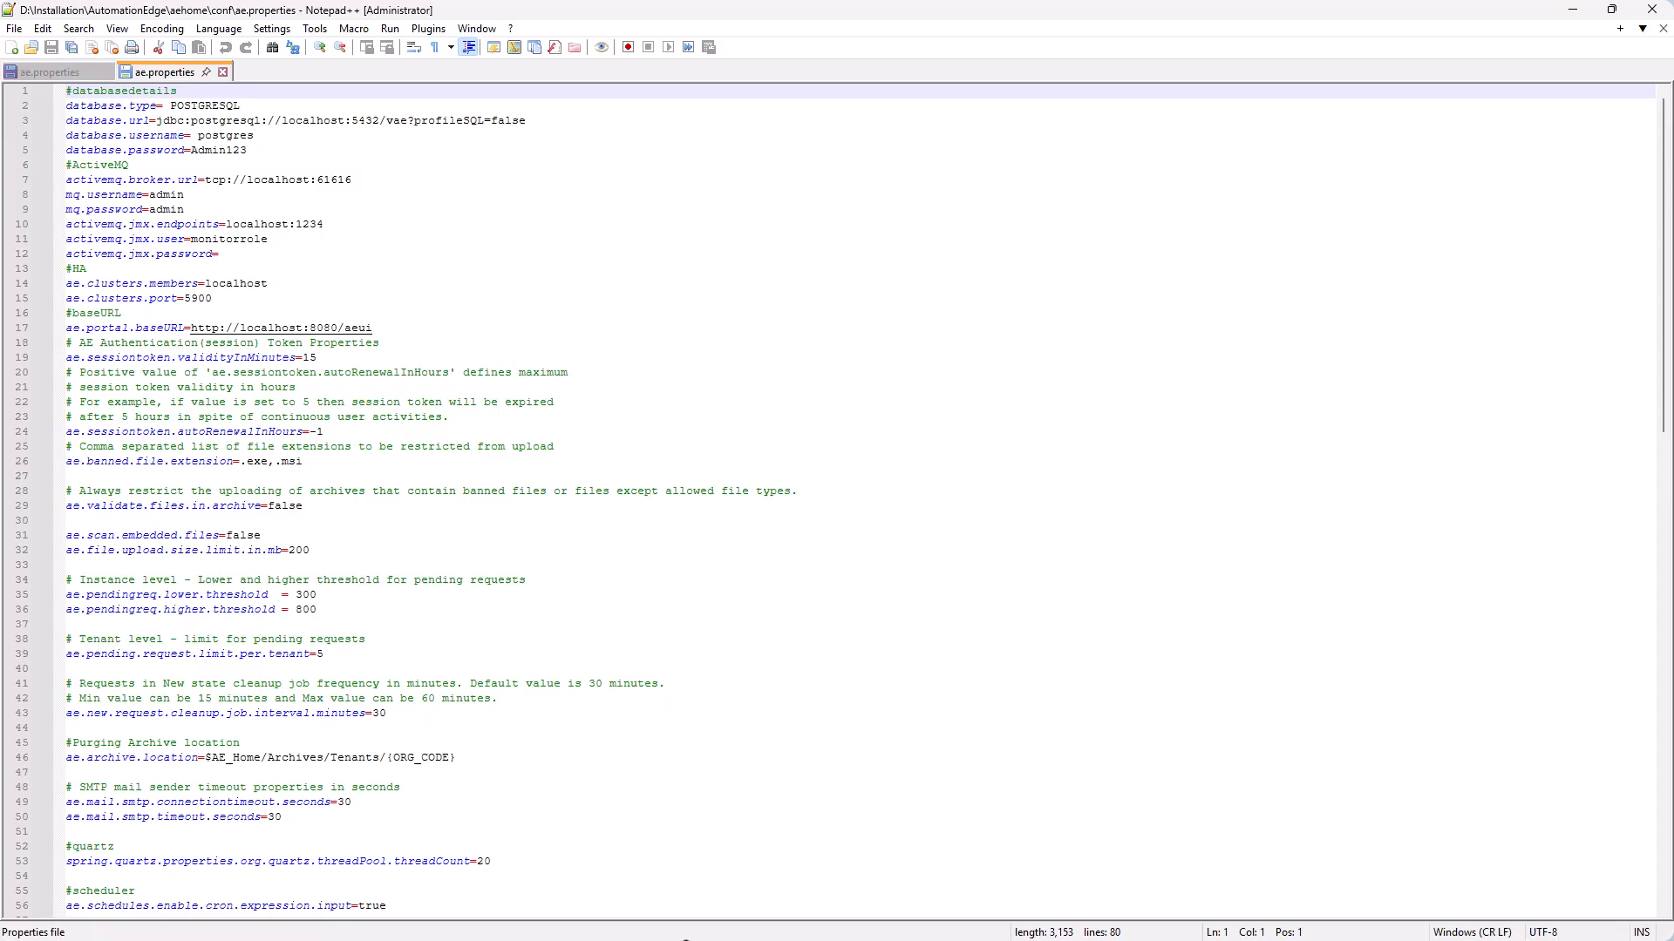
Start the Apache Tomcat 11.0 Tomcat11 service from the Services console
left_click(686, 940)
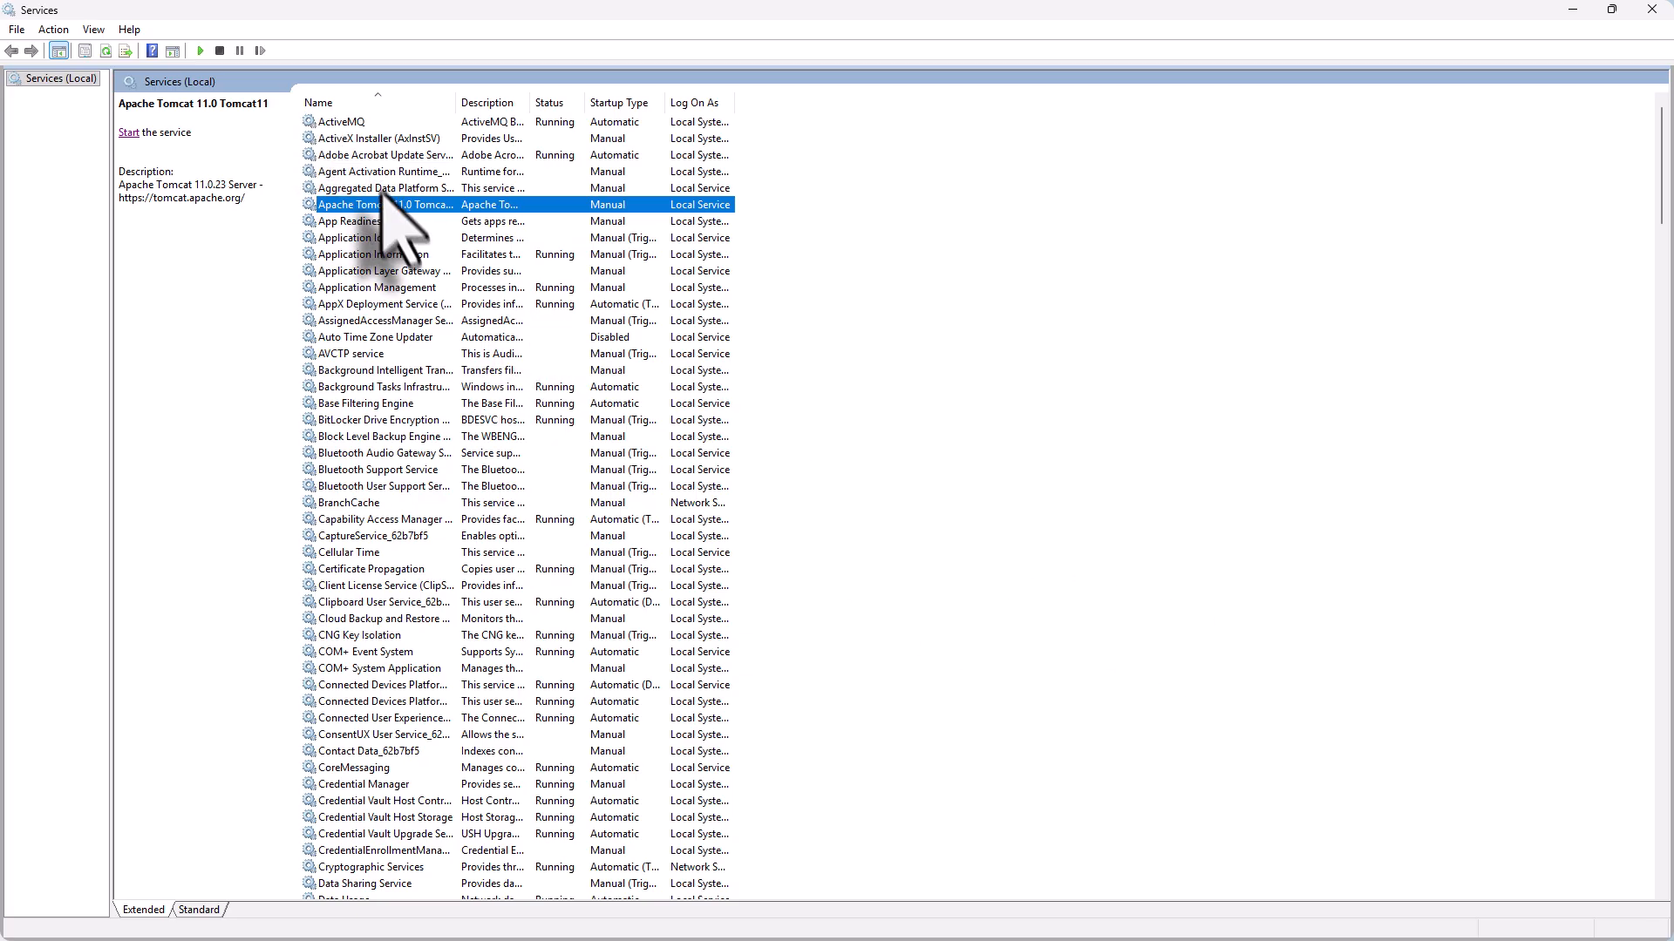
left_click(129, 135)
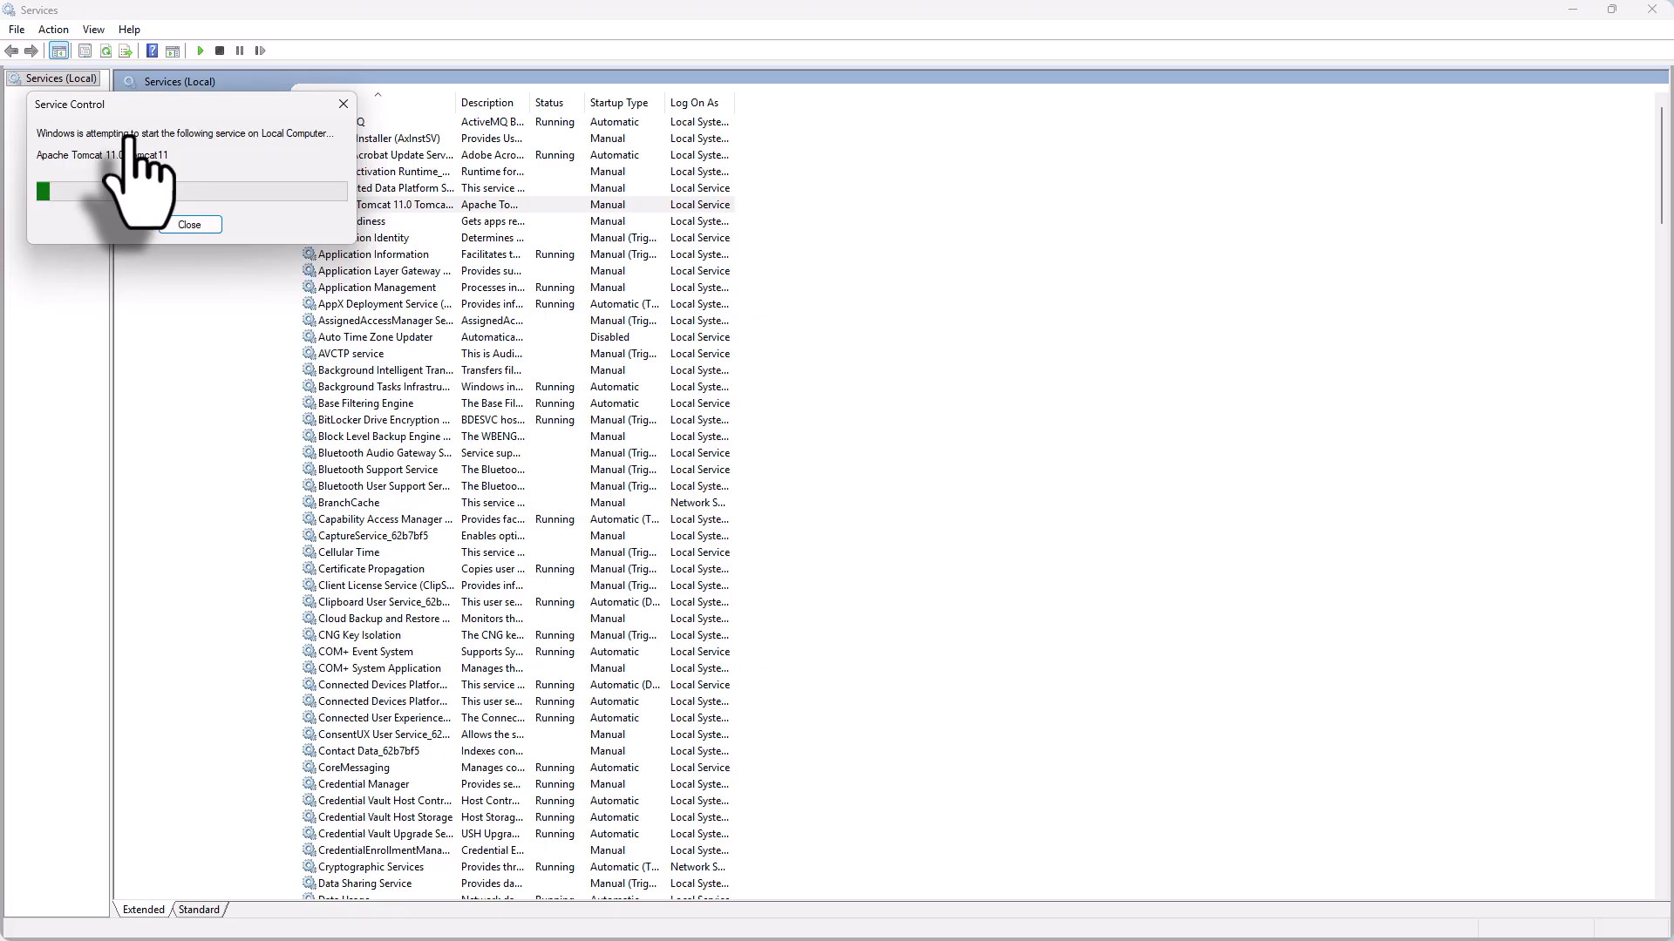